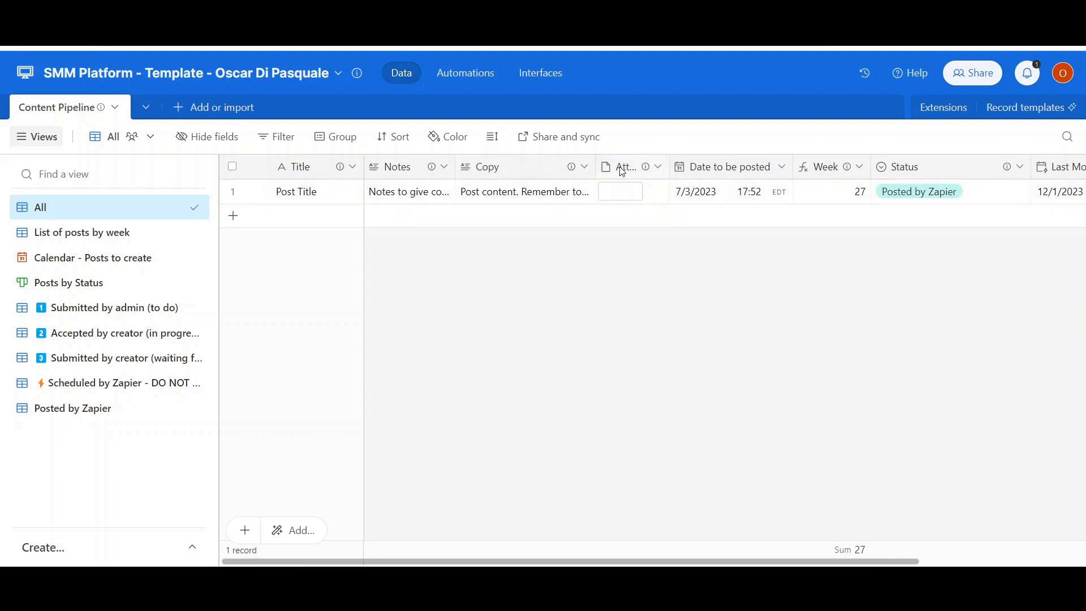
Examine the field types available for a new field in the Content Pipeline table without adding one
scroll(642, 239, right, 3)
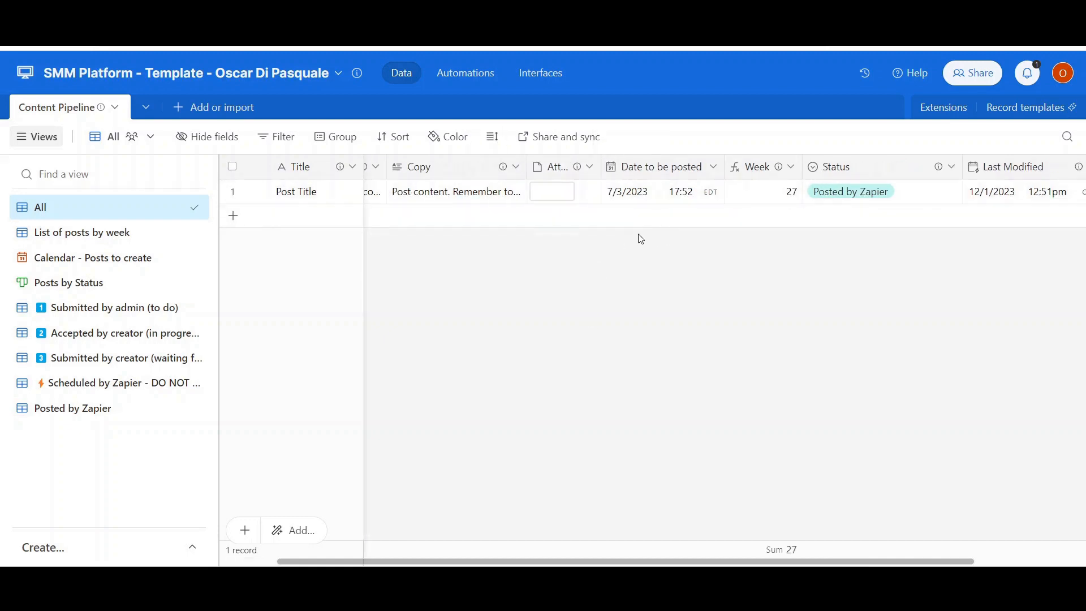
scroll(641, 239, right, 3)
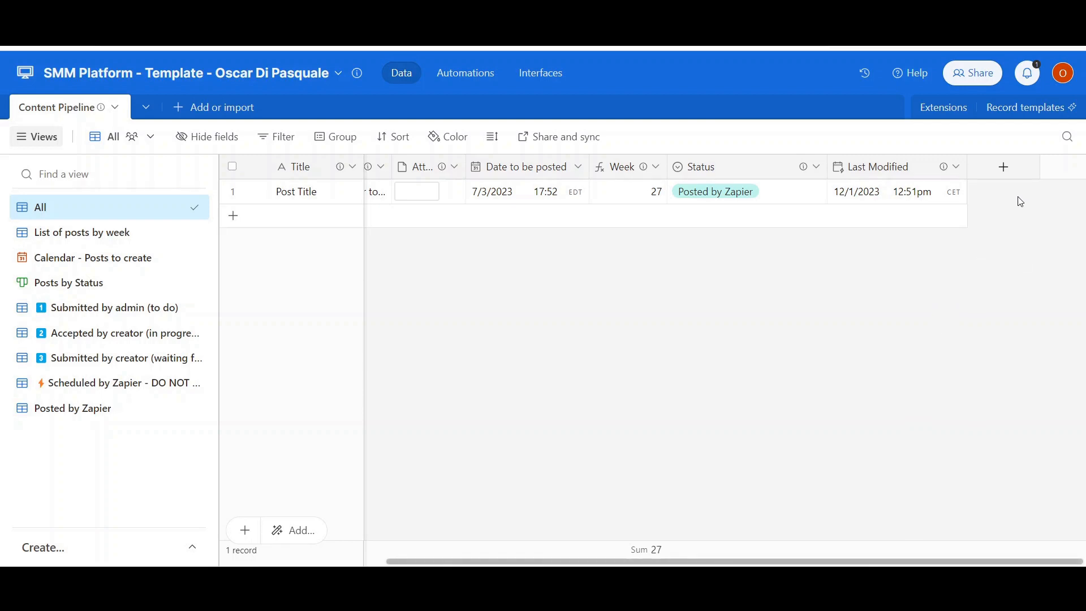
click(1003, 167)
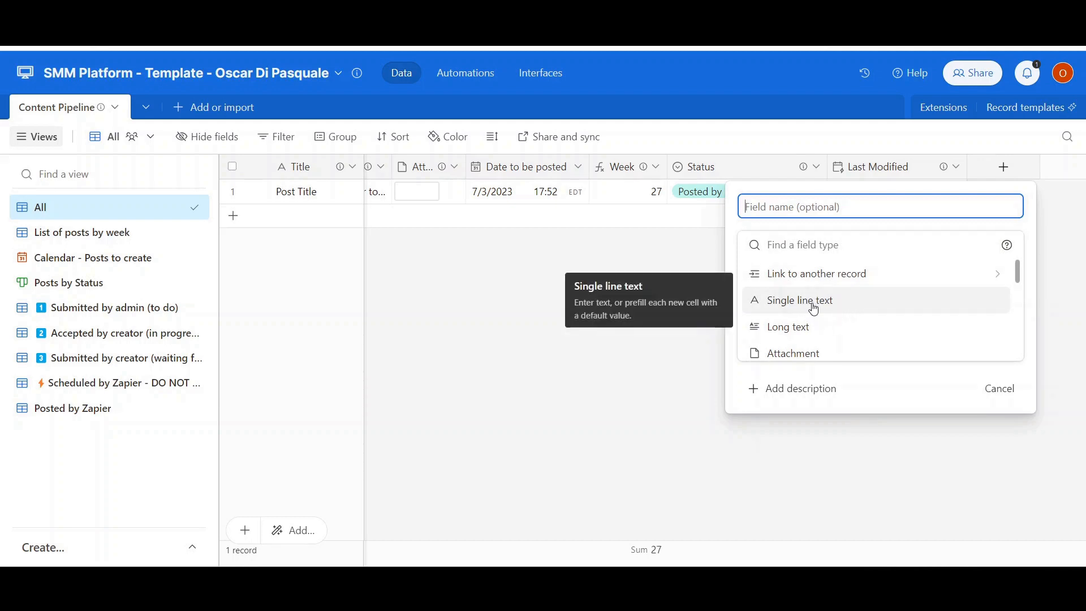
scroll(867, 312, down, 2)
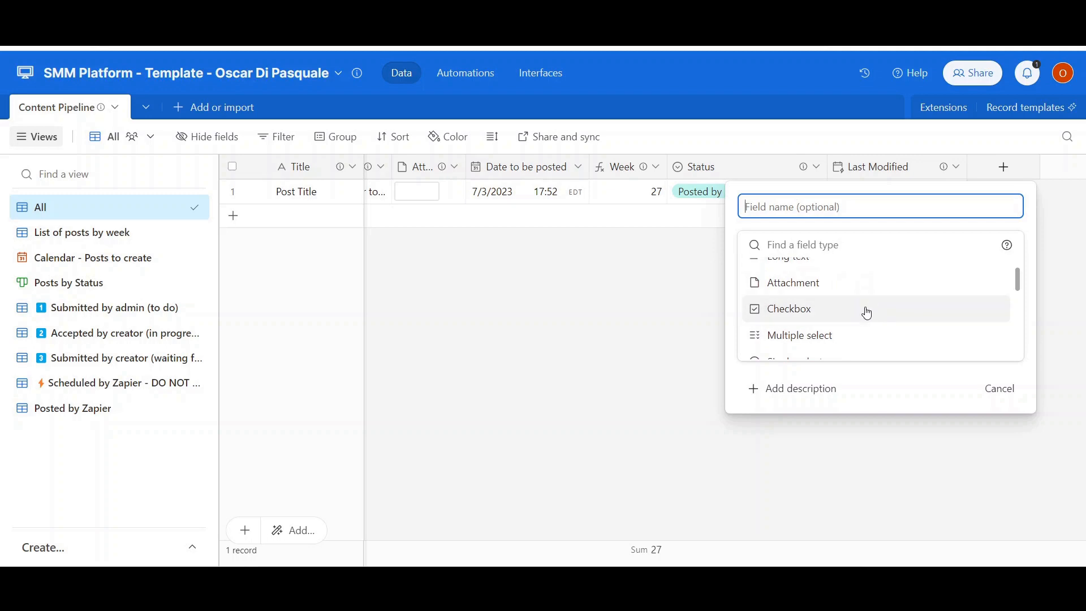
scroll(869, 311, down, 3)
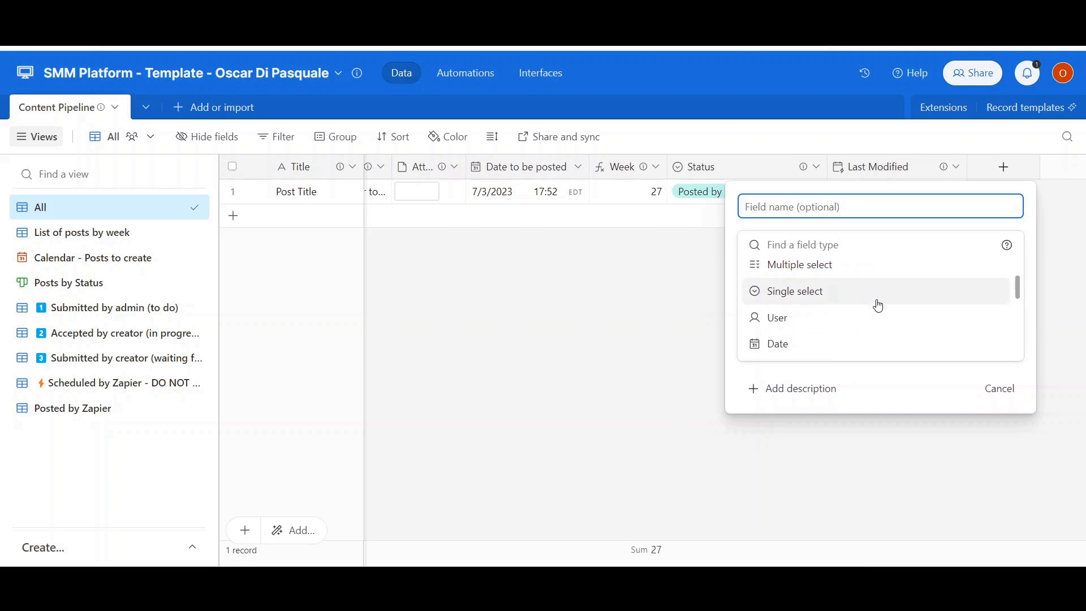
click(805, 394)
click(644, 385)
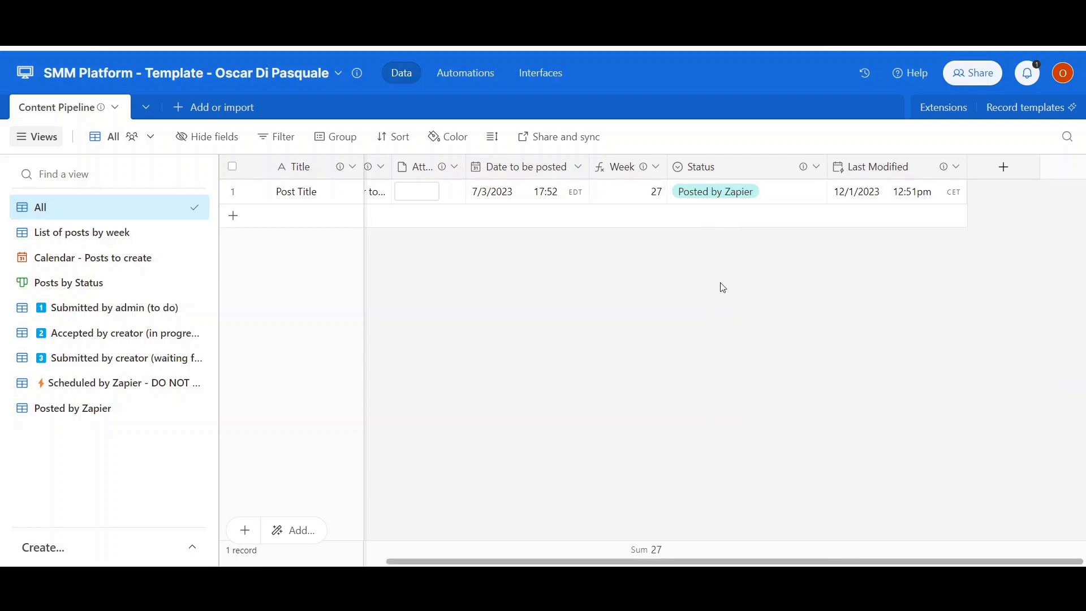
Review the view types that can be created, and compare the List of posts by week view with the All view
click(192, 553)
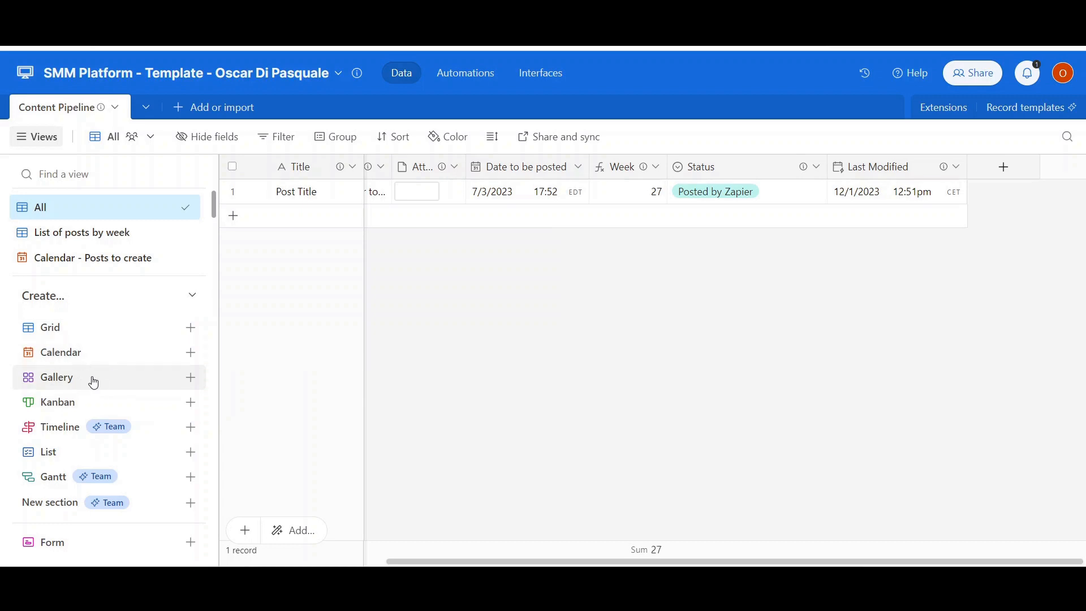
click(47, 242)
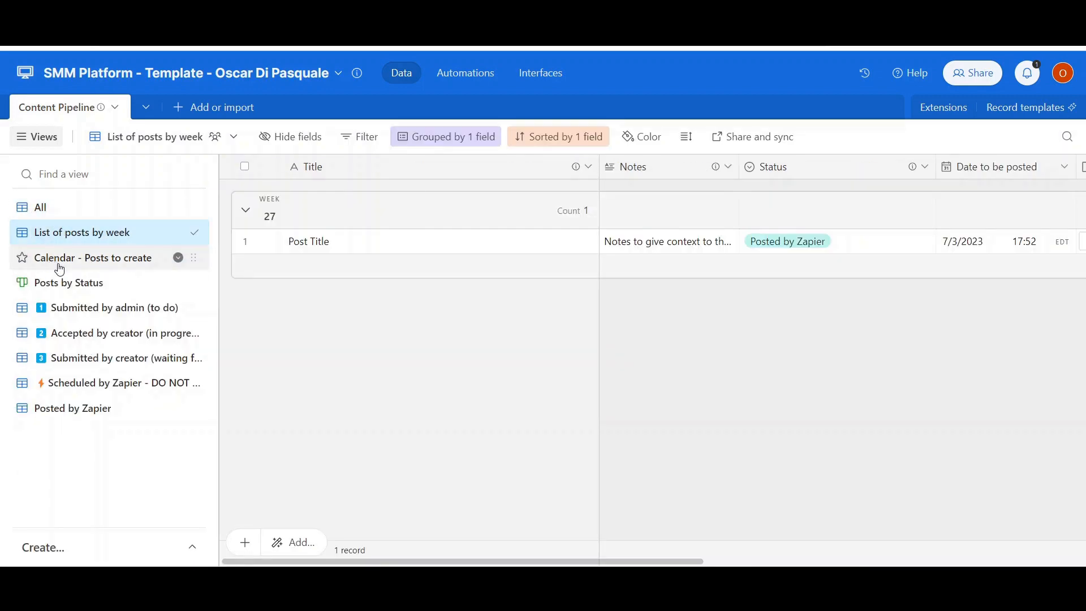
click(49, 210)
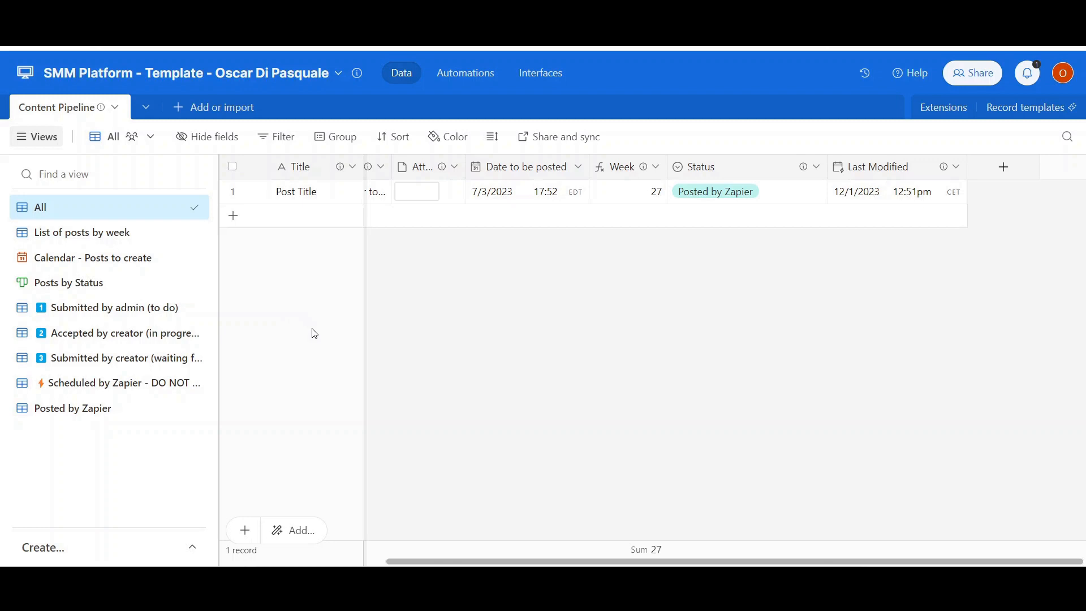
Look through the weekly list, posts calendar, status board, Accepted by creator, Scheduled by Zapier and Posted by Zapier views
click(78, 241)
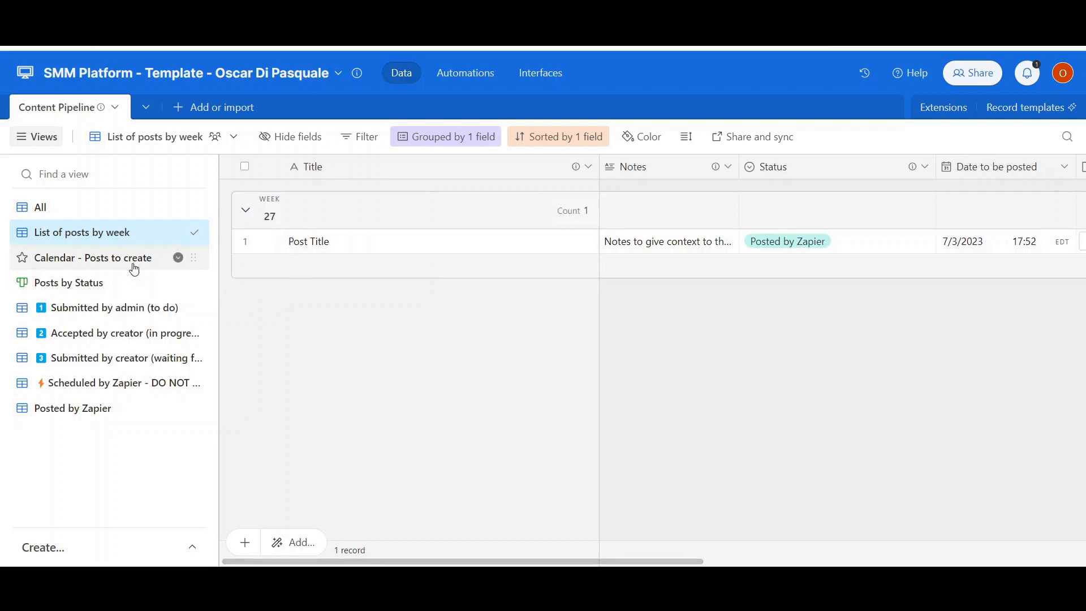
click(106, 265)
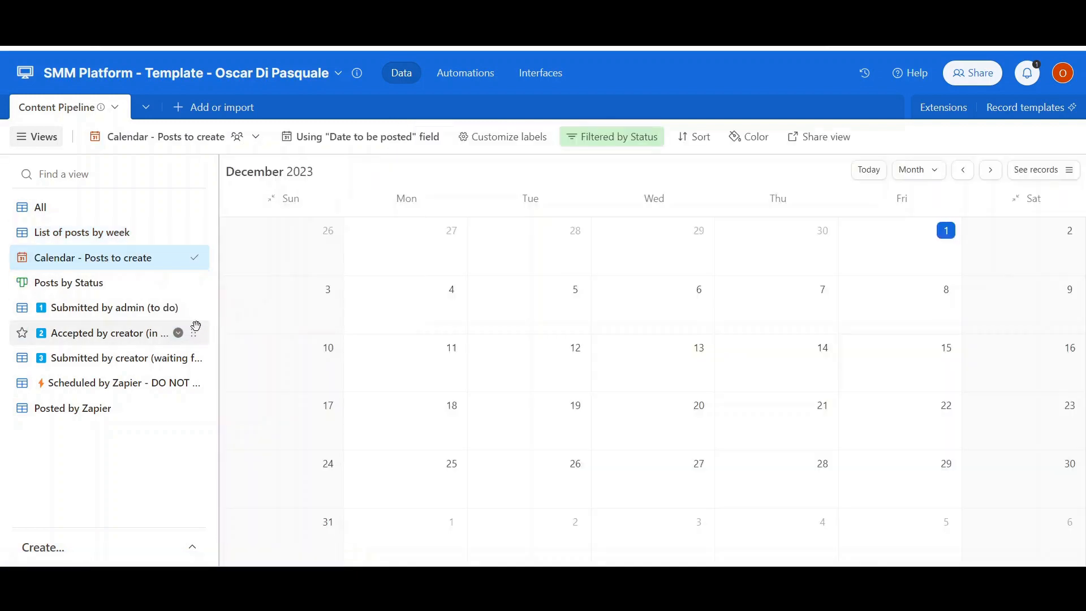
click(91, 287)
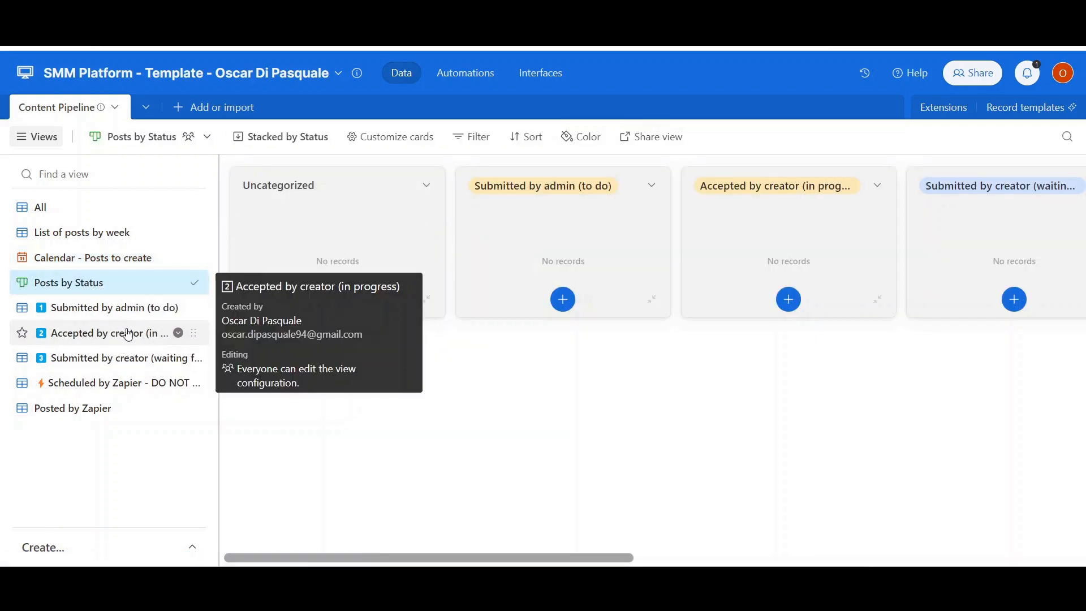
click(116, 338)
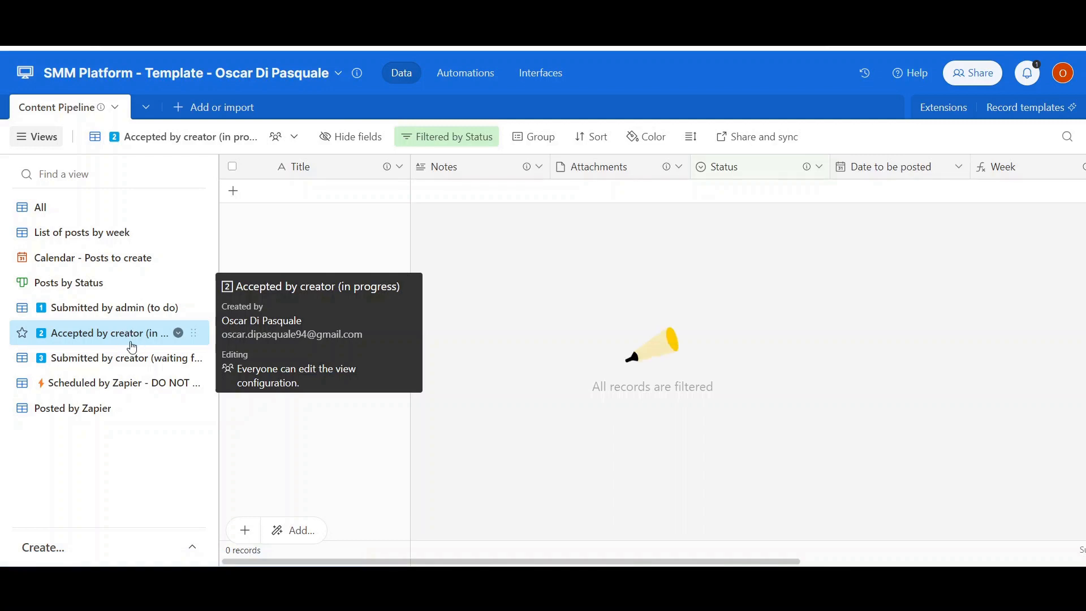
click(121, 388)
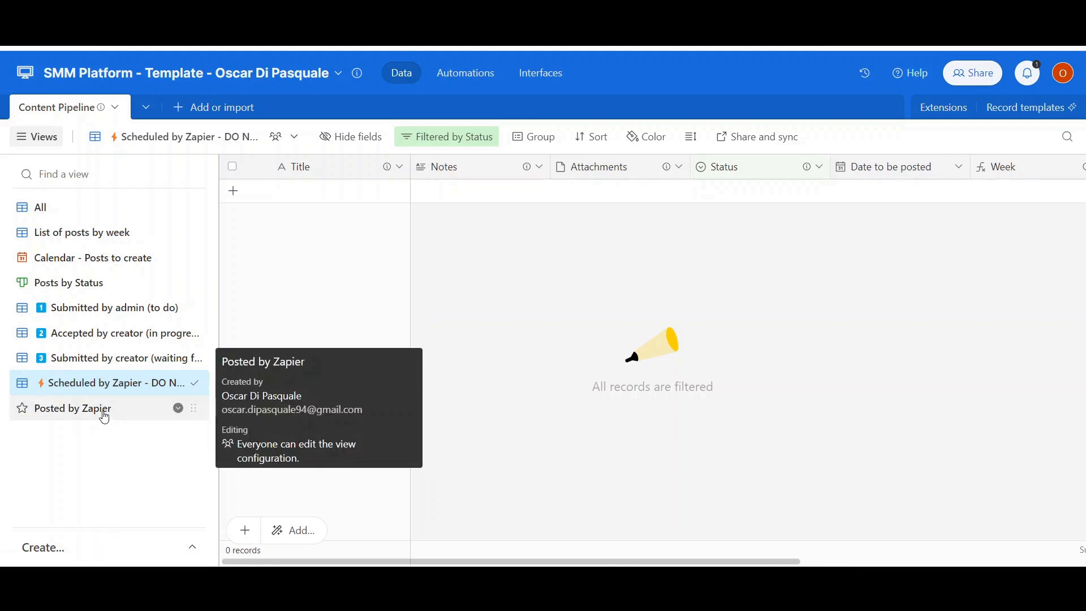
click(105, 417)
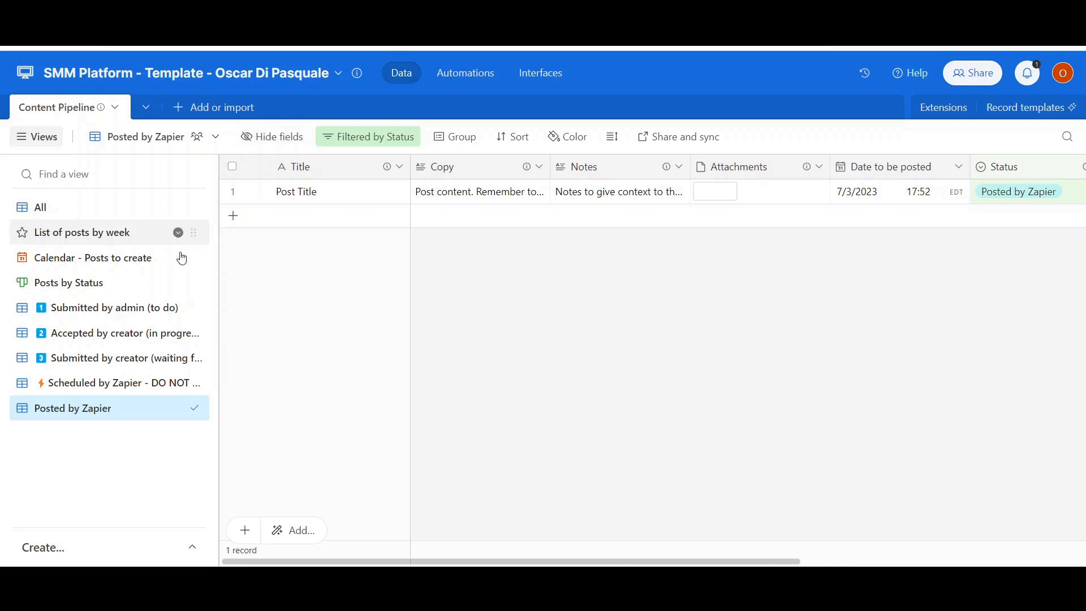
mouse_move(103, 418)
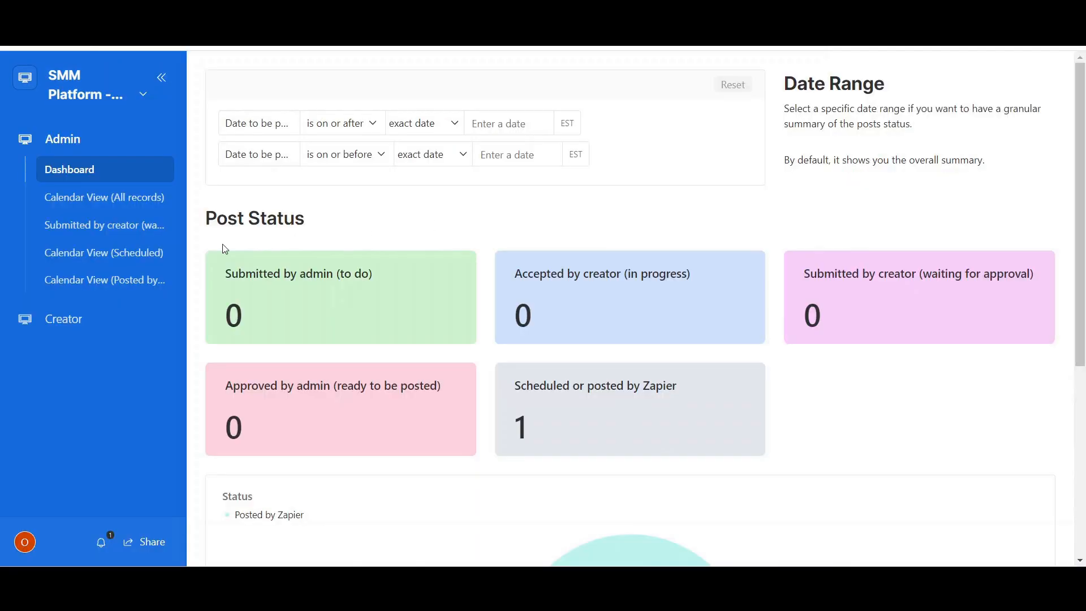
Compare the pages offered by the Creator and Admin interfaces, ending on the Creator calendar of posts to be created
click(25, 326)
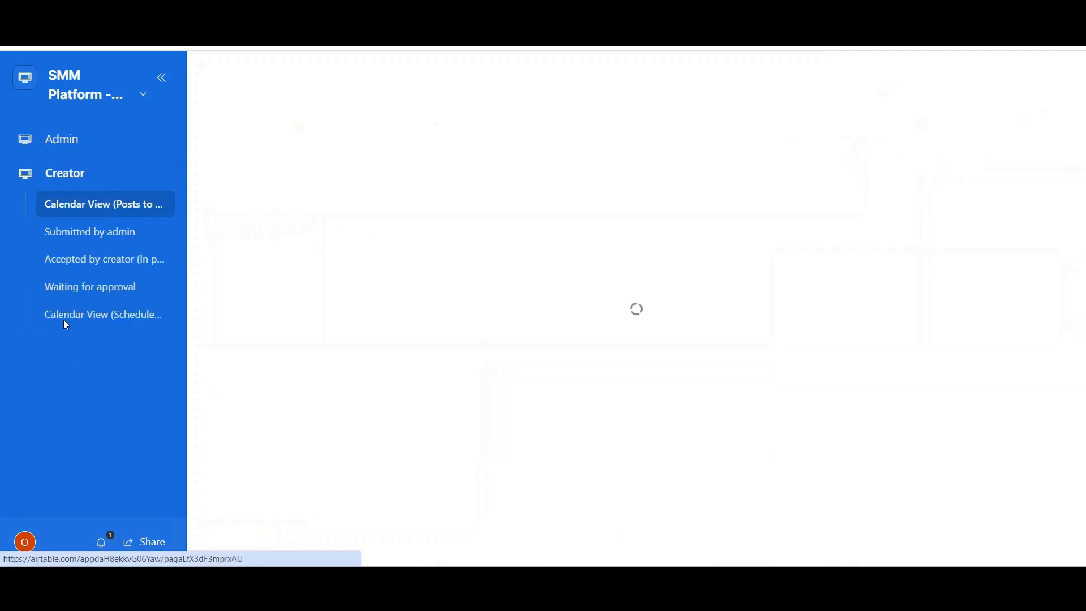
click(70, 143)
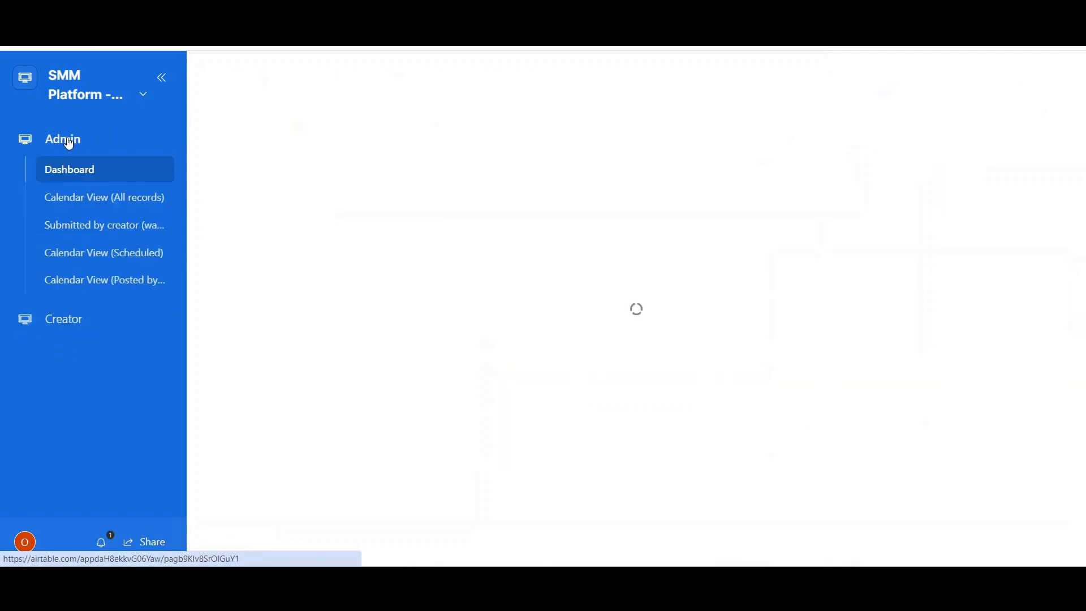
click(67, 322)
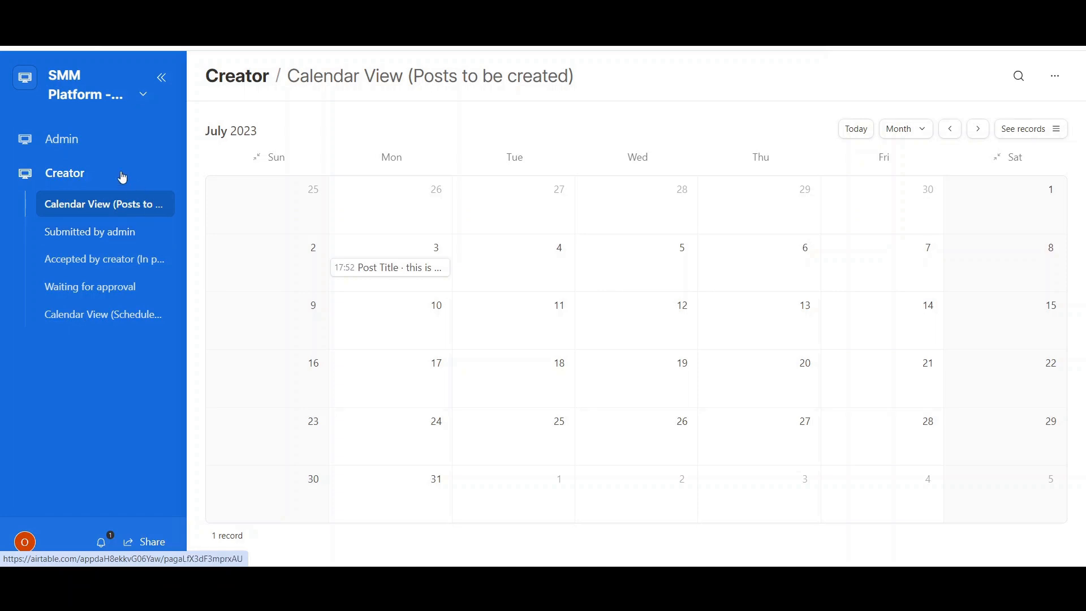
Examine the post status summary cards and the status pie chart on the Admin Dashboard
click(80, 141)
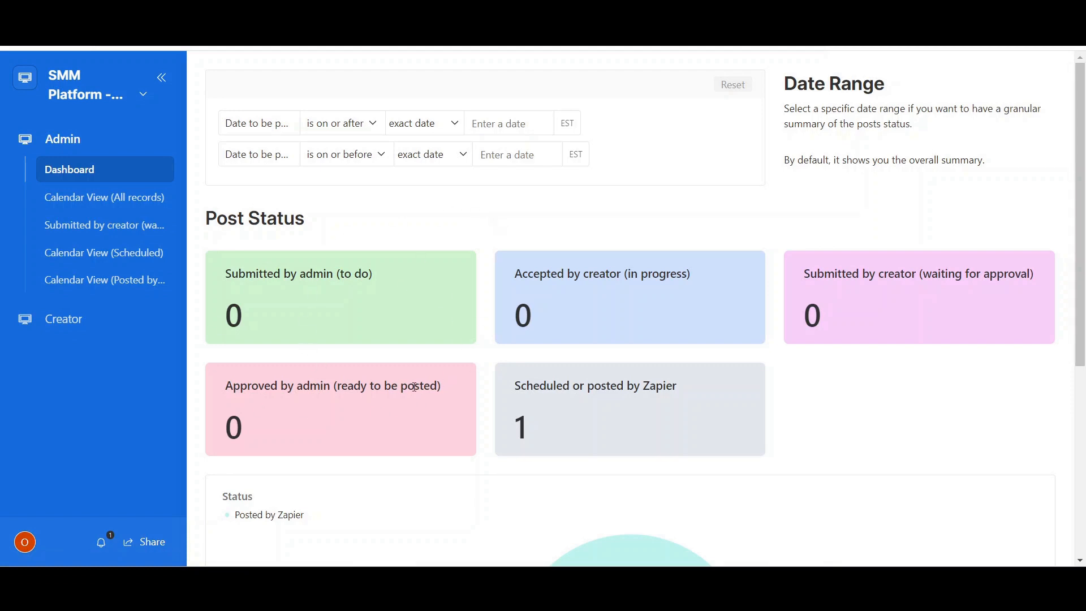
scroll(630, 282, down, 5)
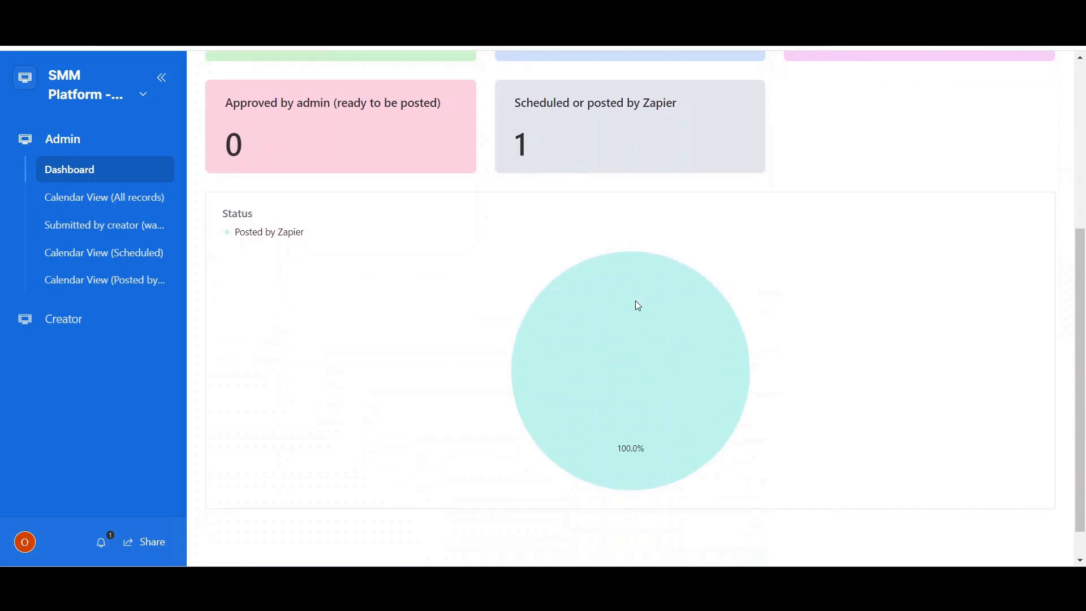
mouse_move(590, 375)
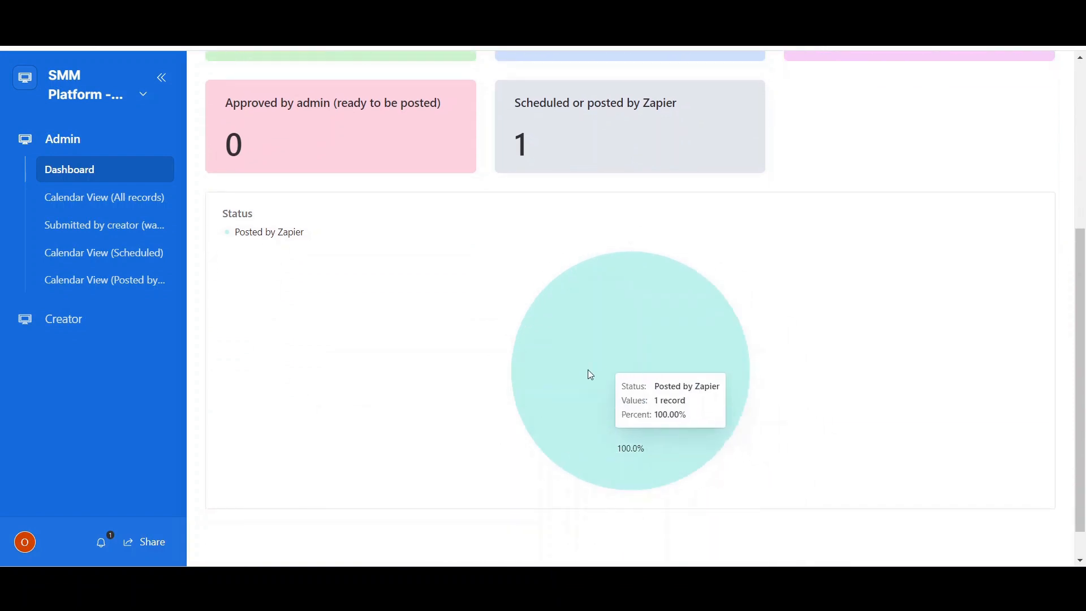
scroll(590, 374, up, 4)
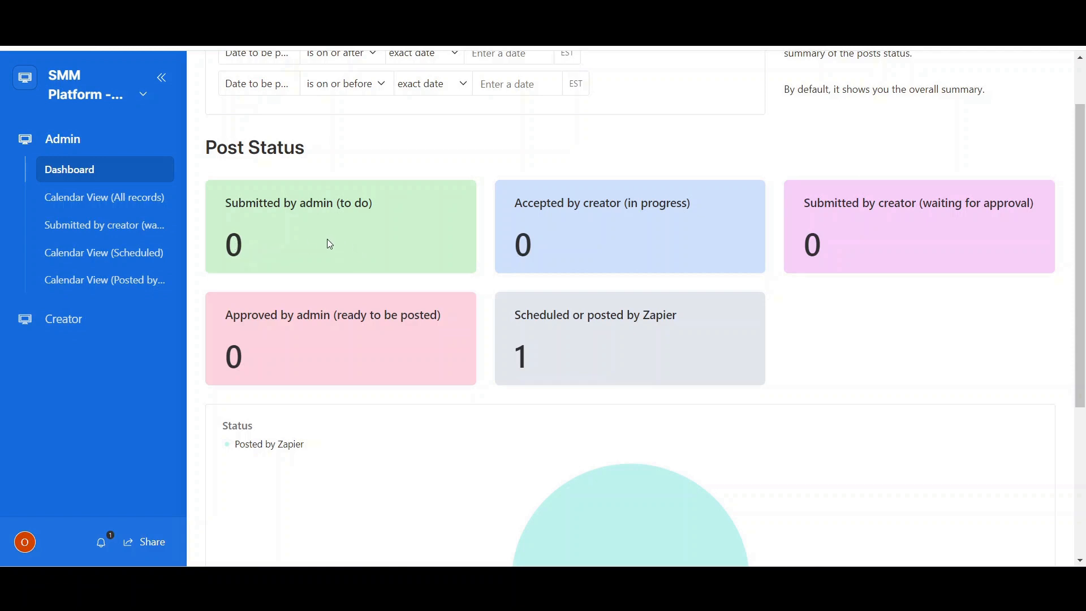
scroll(430, 243, up, 2)
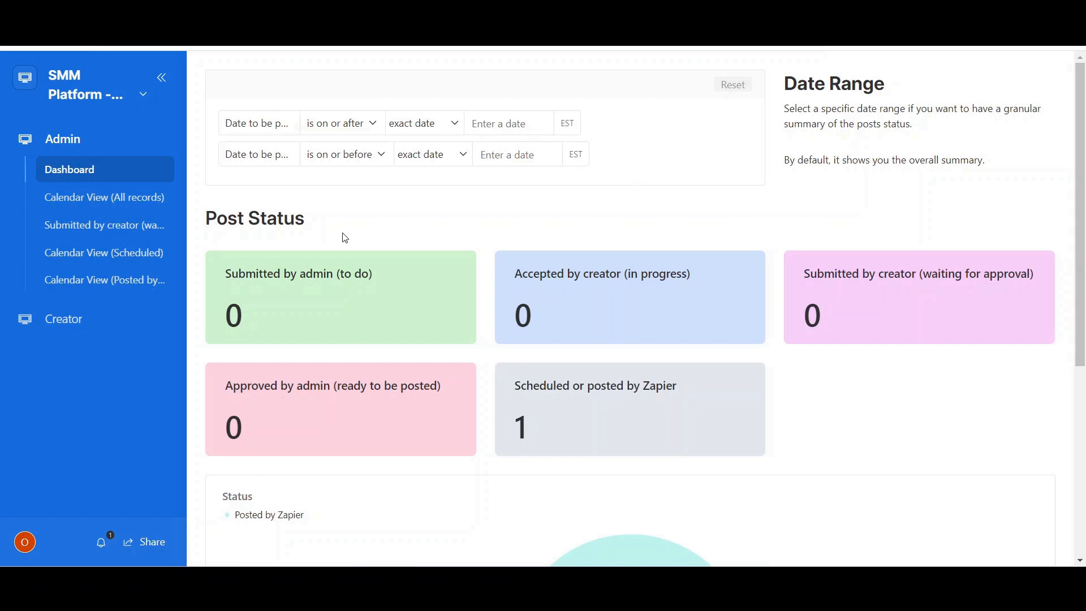
Open the post submission form from the Admin calendar of all records and look through its fields
click(102, 211)
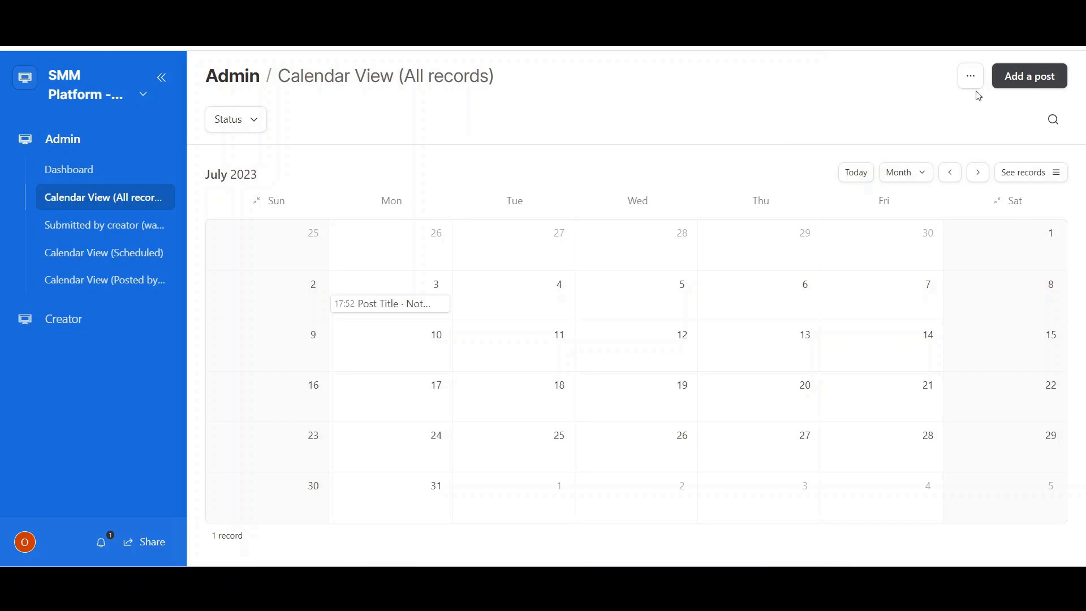
click(1021, 89)
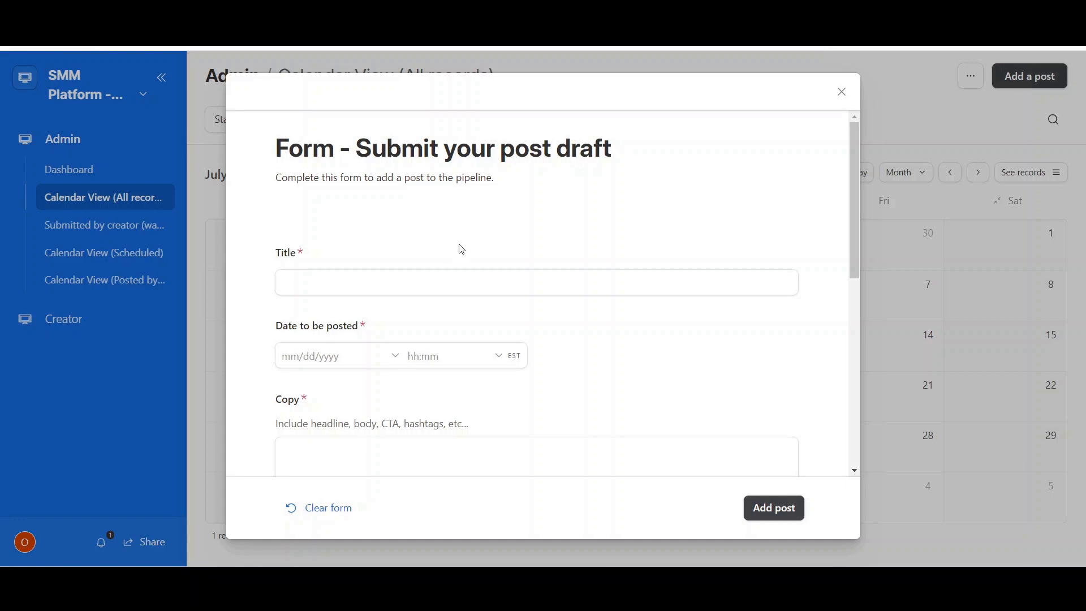
scroll(461, 249, down, 3)
scroll(462, 249, down, 3)
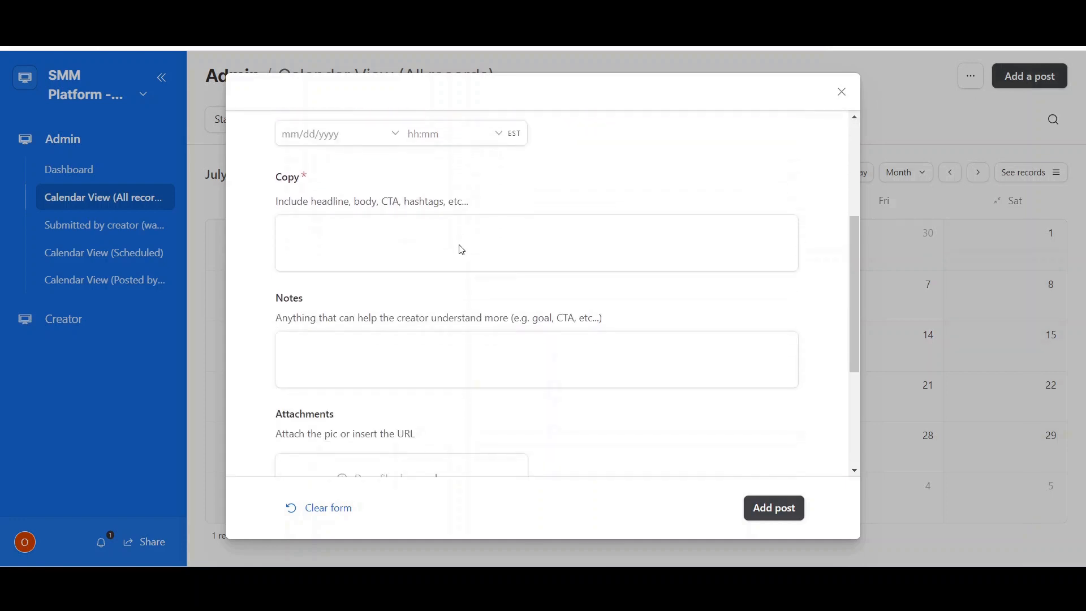
scroll(462, 249, down, 2)
scroll(462, 251, up, 6)
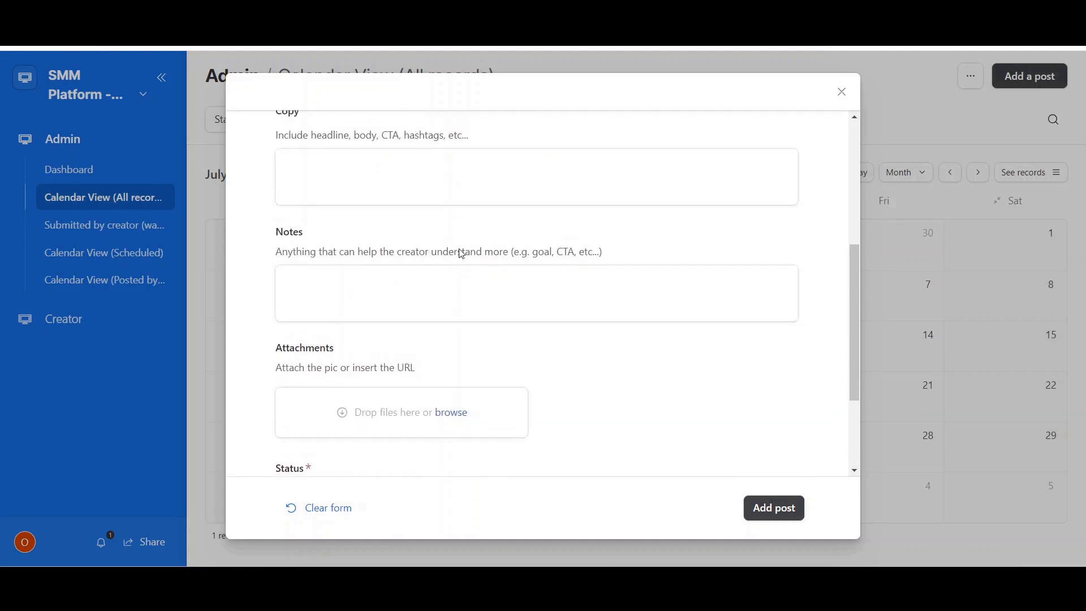
scroll(462, 254, up, 1)
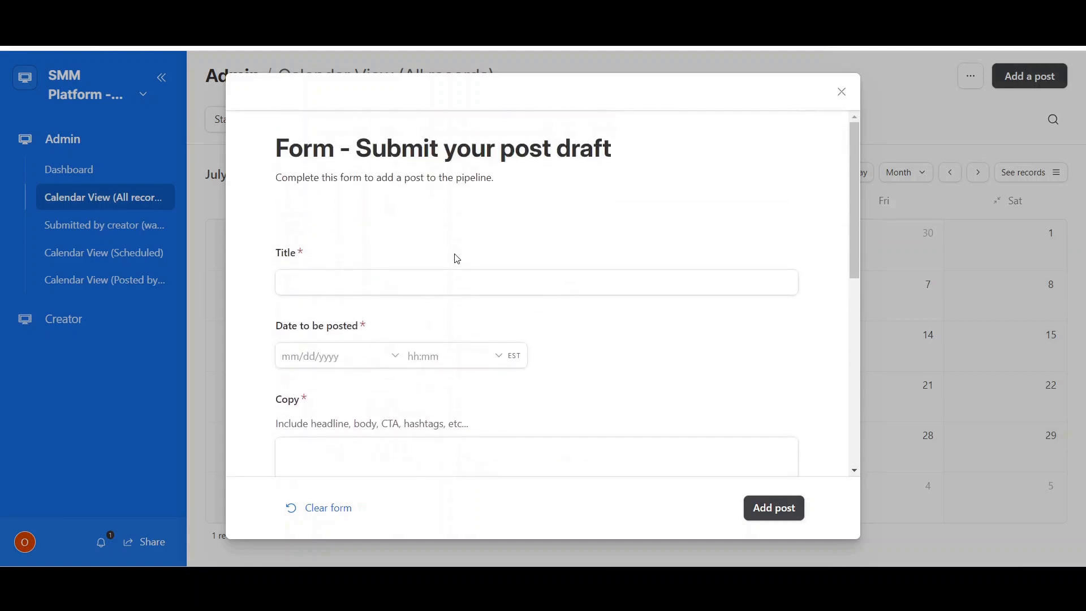
Enter "test" as the post title and set the date to be posted to 12/27/2023
click(341, 285)
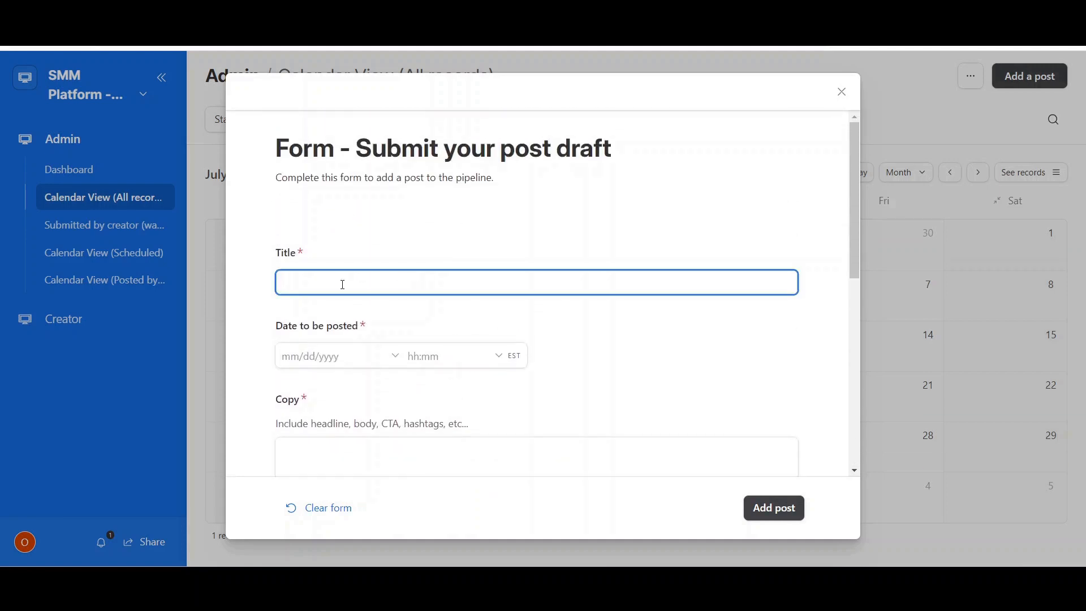
text(test)
scroll(342, 283, down, 2)
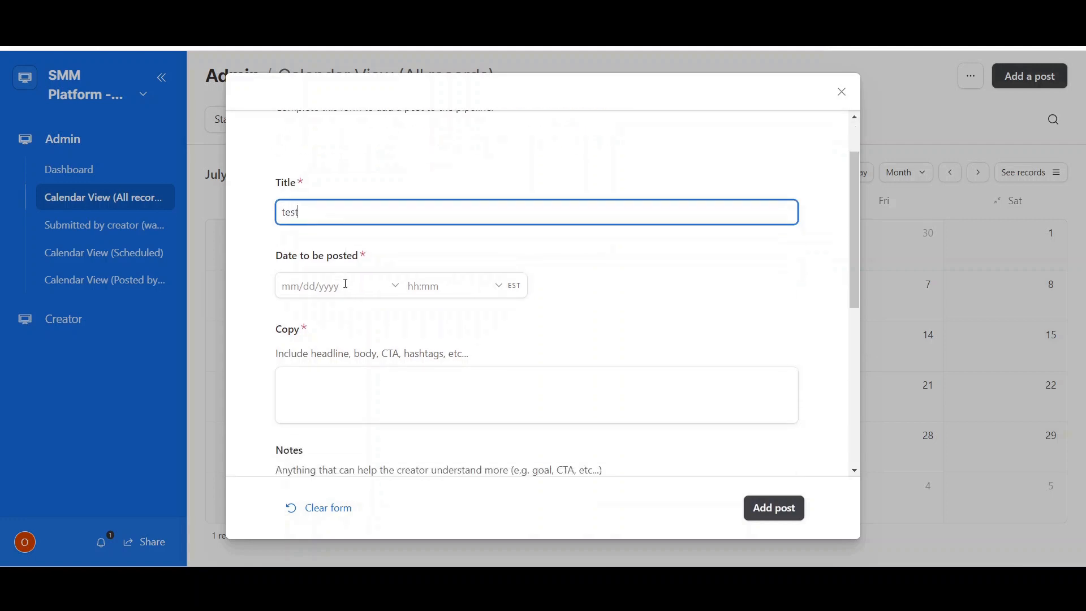
click(322, 216)
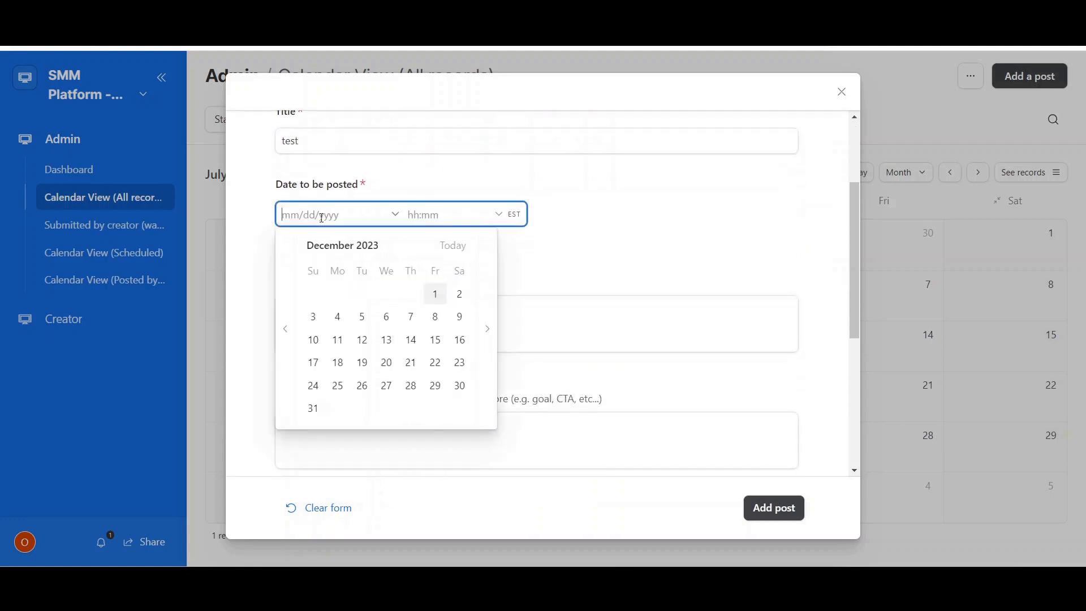
click(387, 386)
Fill in both the Copy and Notes fields of the post draft with "test"
scroll(407, 280, down, 1)
click(368, 249)
text(t)
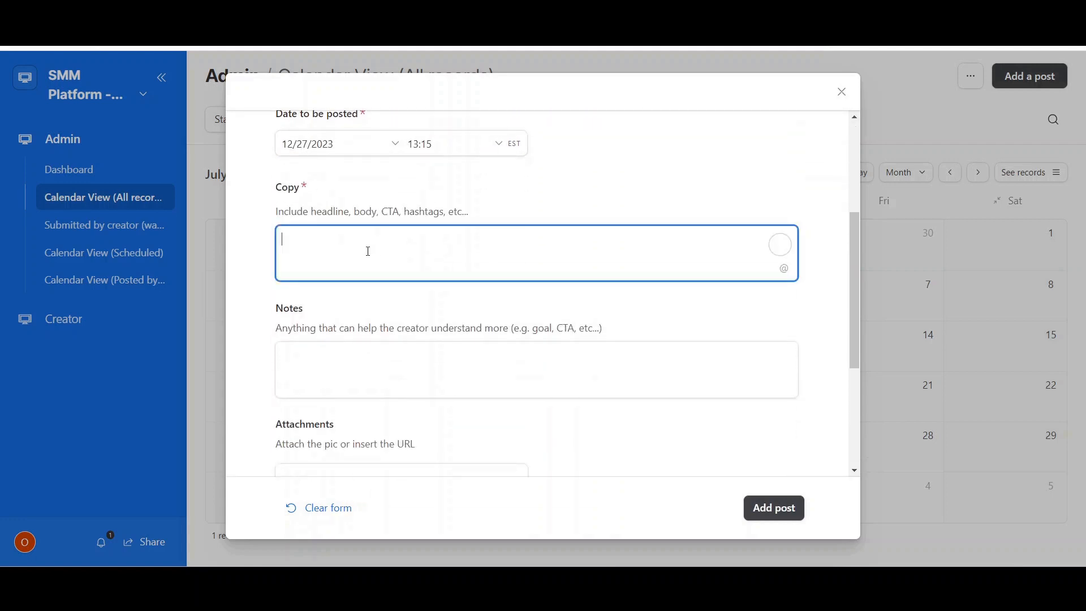
text(est)
scroll(369, 250, down, 3)
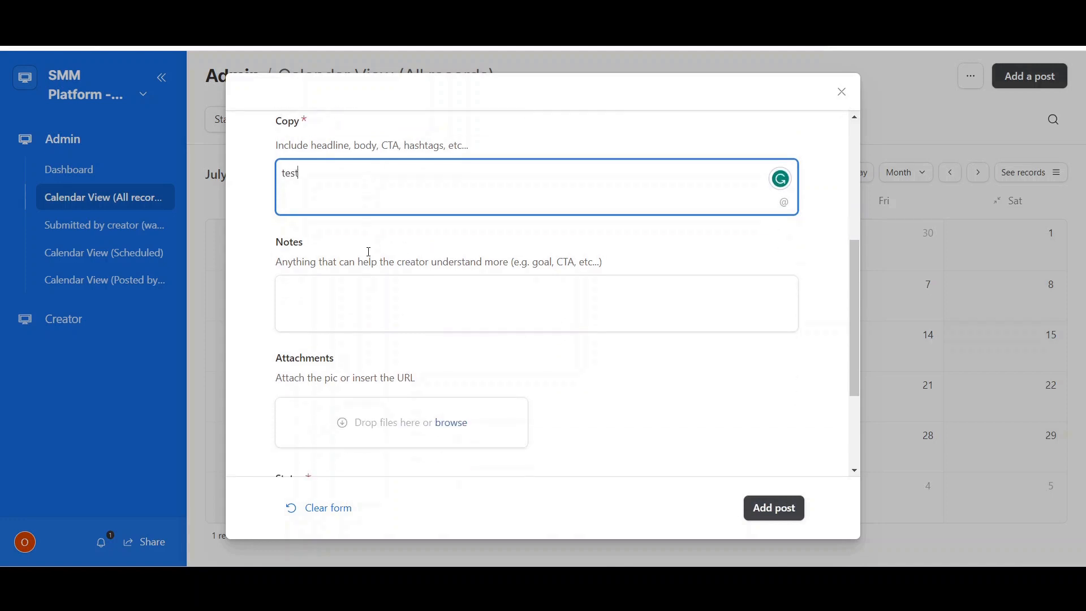
click(364, 214)
text(test)
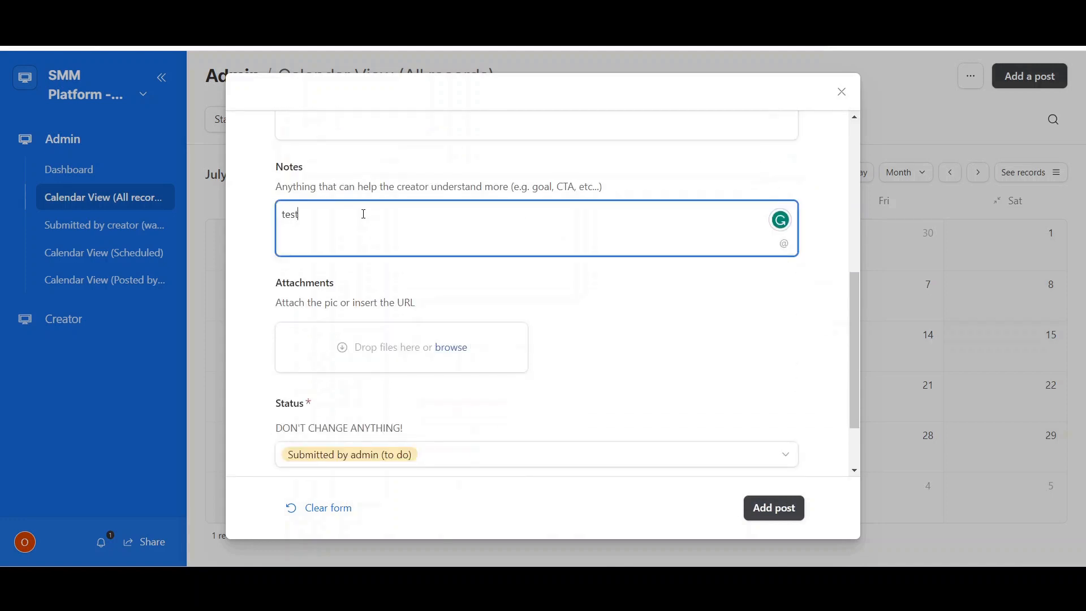
Attach the file "this is a test.png" to the post draft and submit the form to add the post
scroll(364, 214, down, 2)
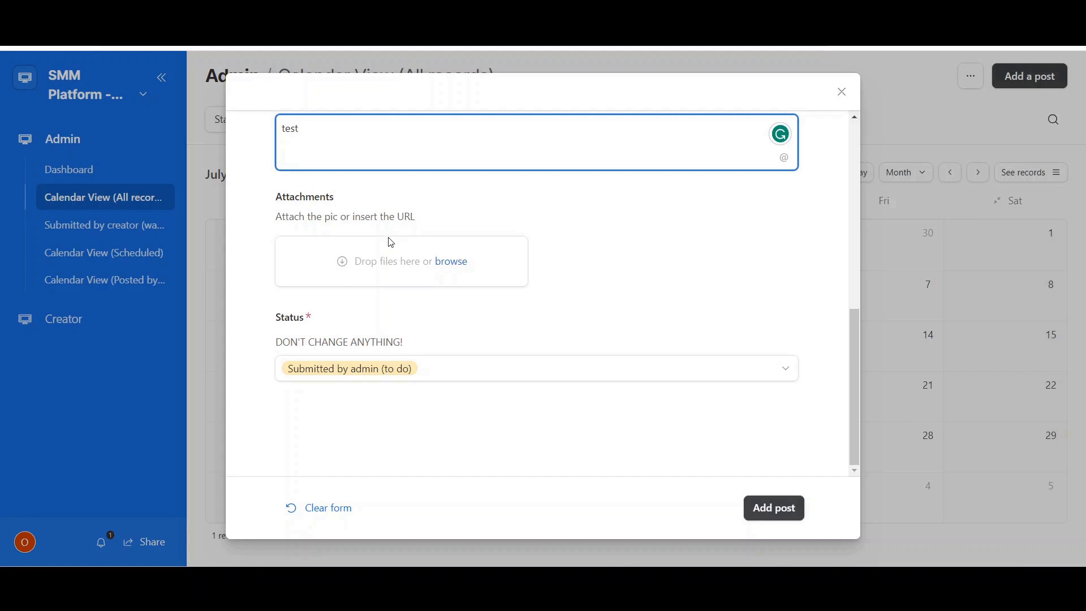
click(454, 265)
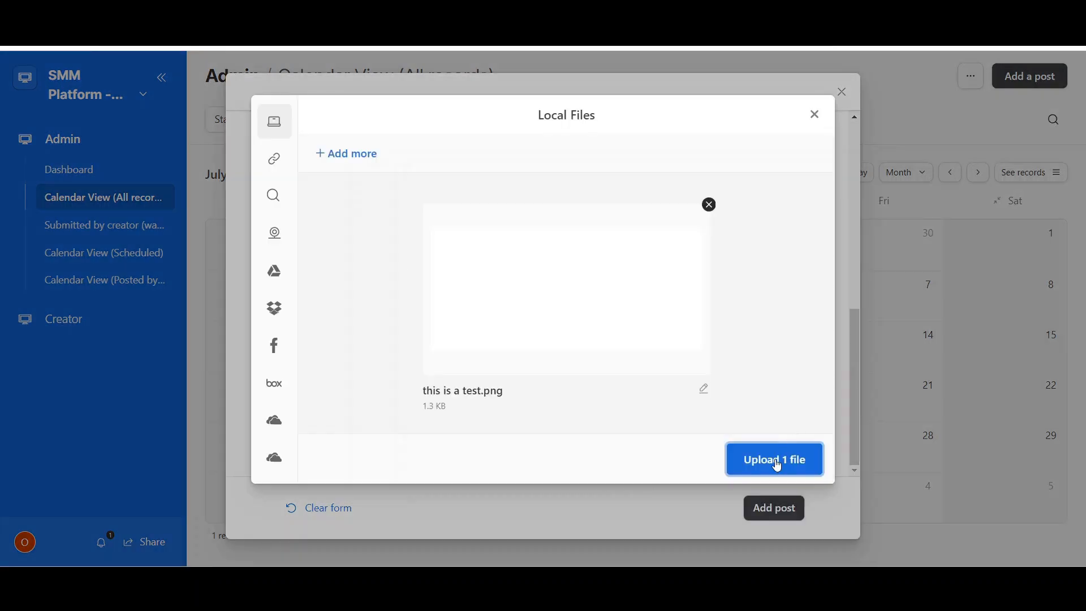
click(778, 462)
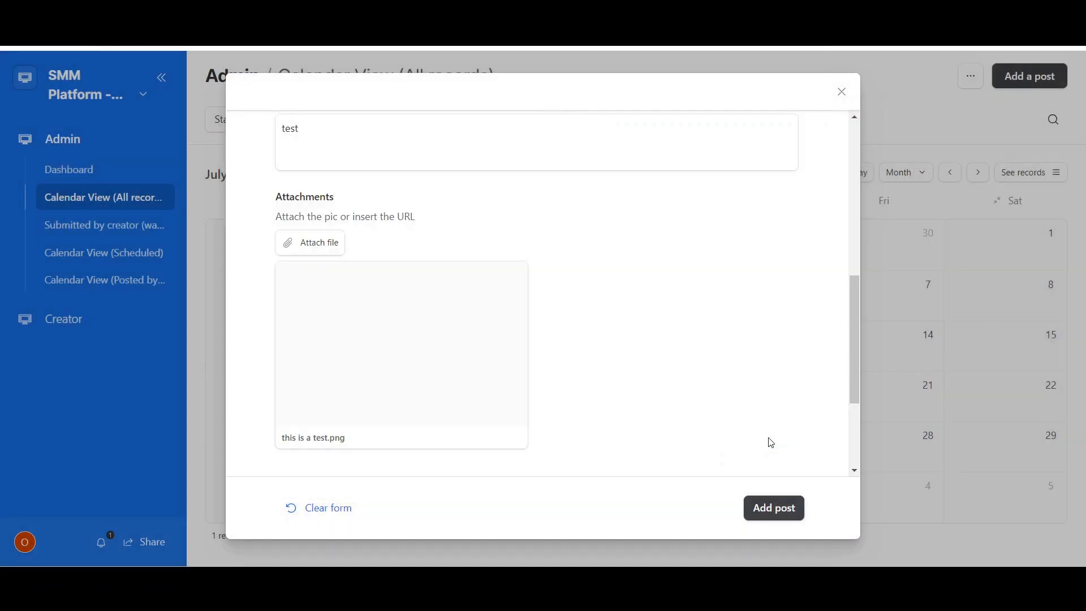
scroll(771, 442, down, 3)
click(773, 513)
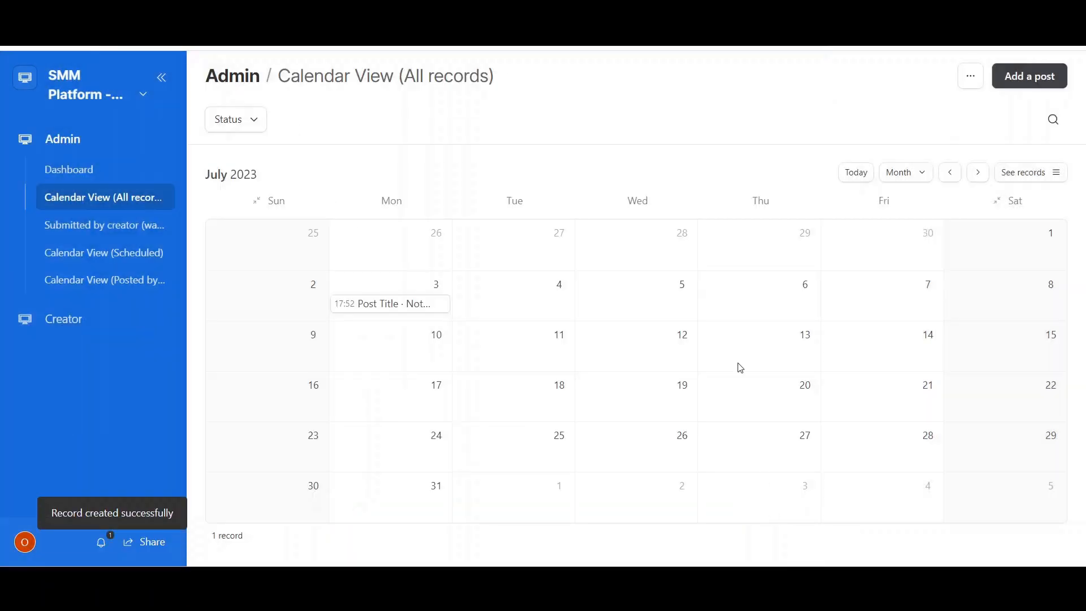
Check the post status cards and the status pie chart on the Admin Dashboard after adding the post
click(113, 176)
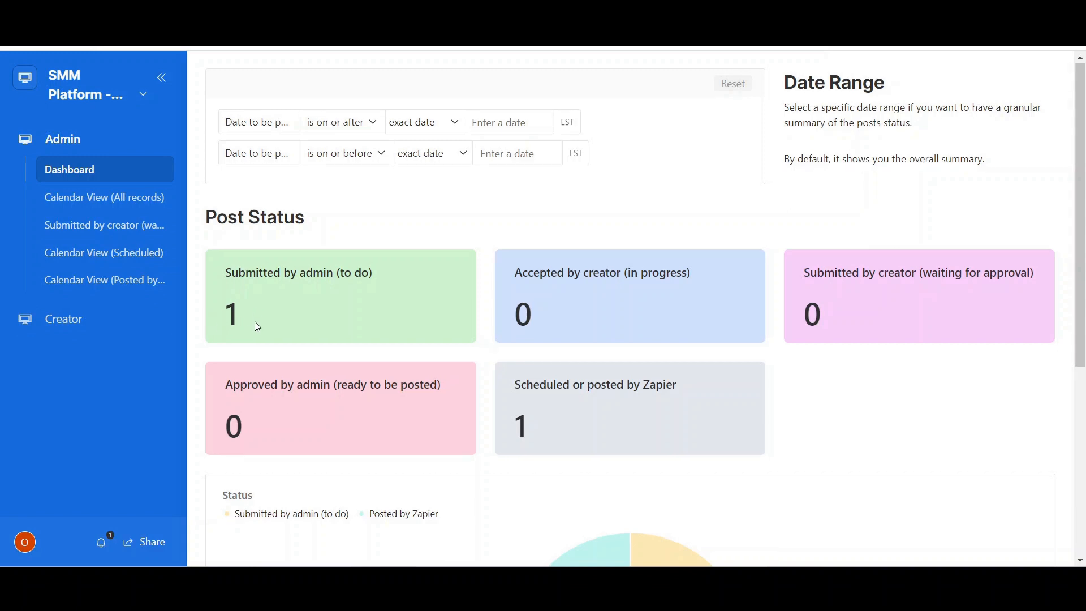
scroll(254, 321, down, 5)
mouse_move(726, 314)
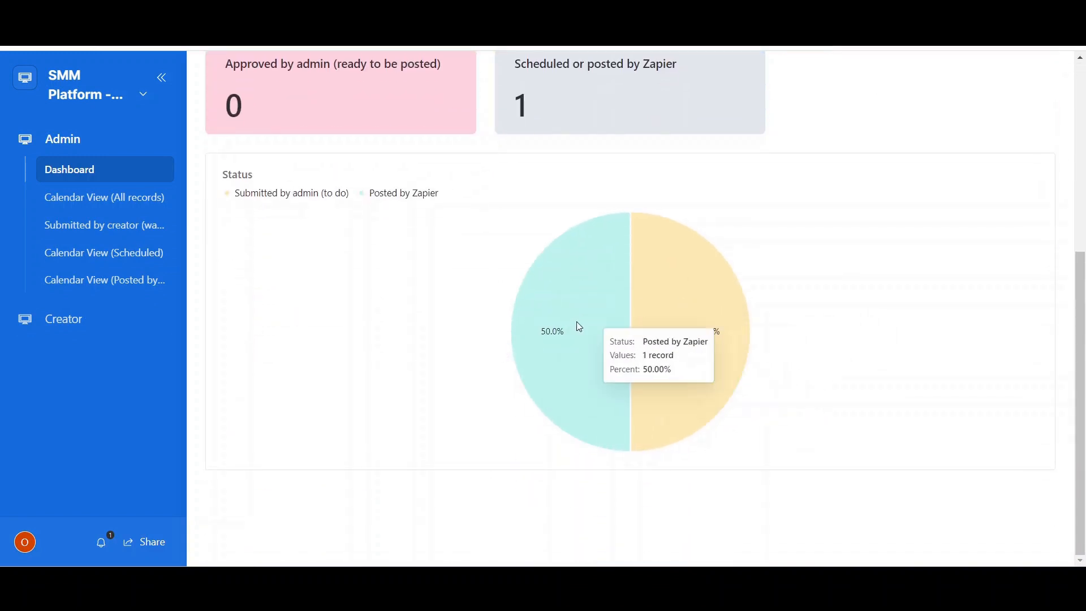
Accept the "test" post from the Creator interface's list of posts submitted by admin
click(26, 325)
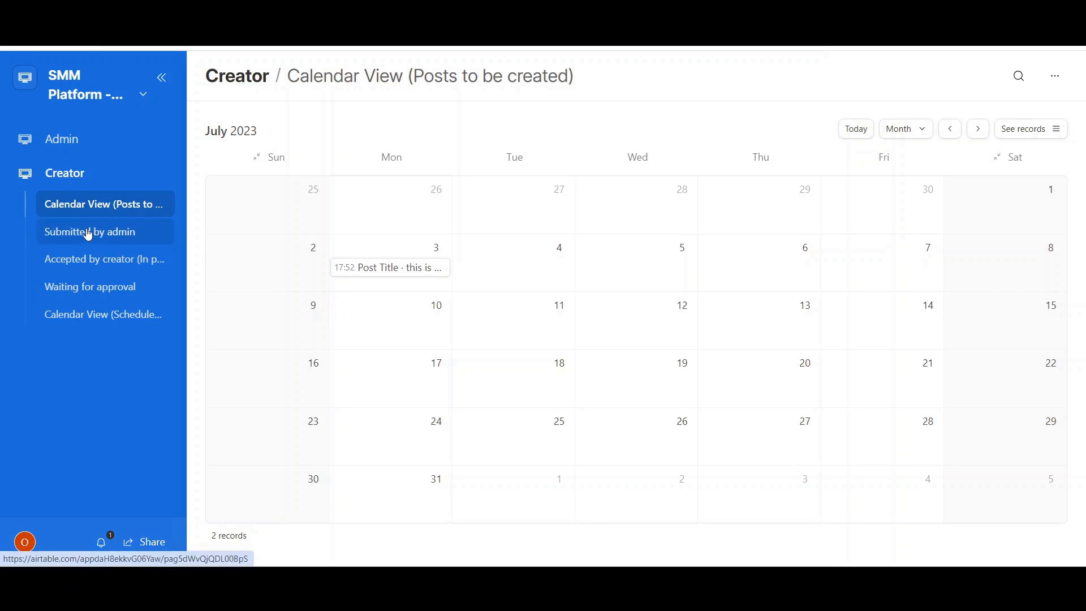
click(88, 234)
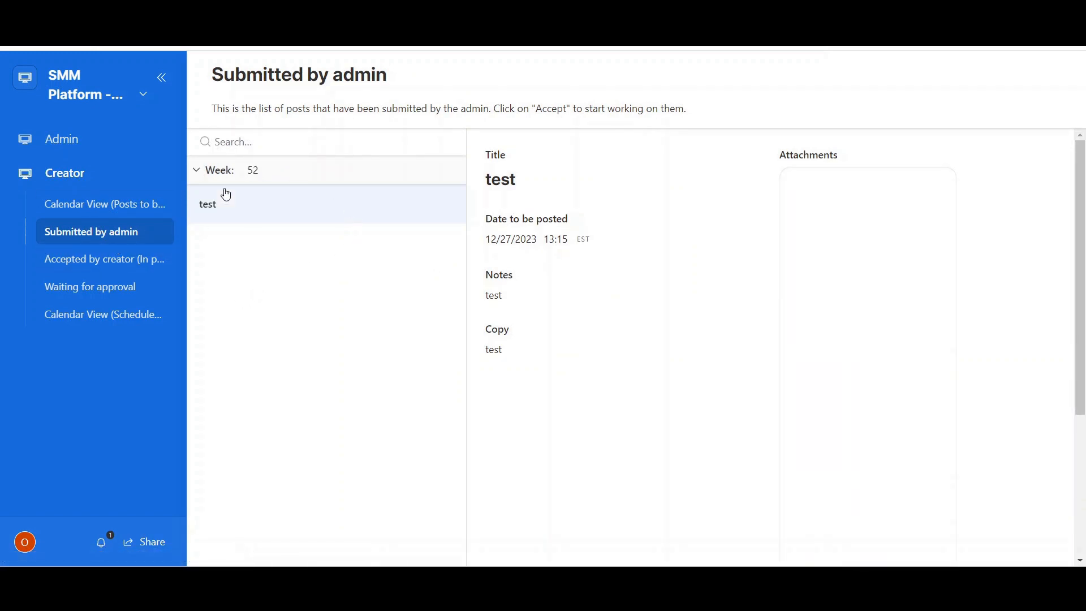
click(198, 173)
click(198, 173)
scroll(594, 272, down, 1)
scroll(594, 272, down, 3)
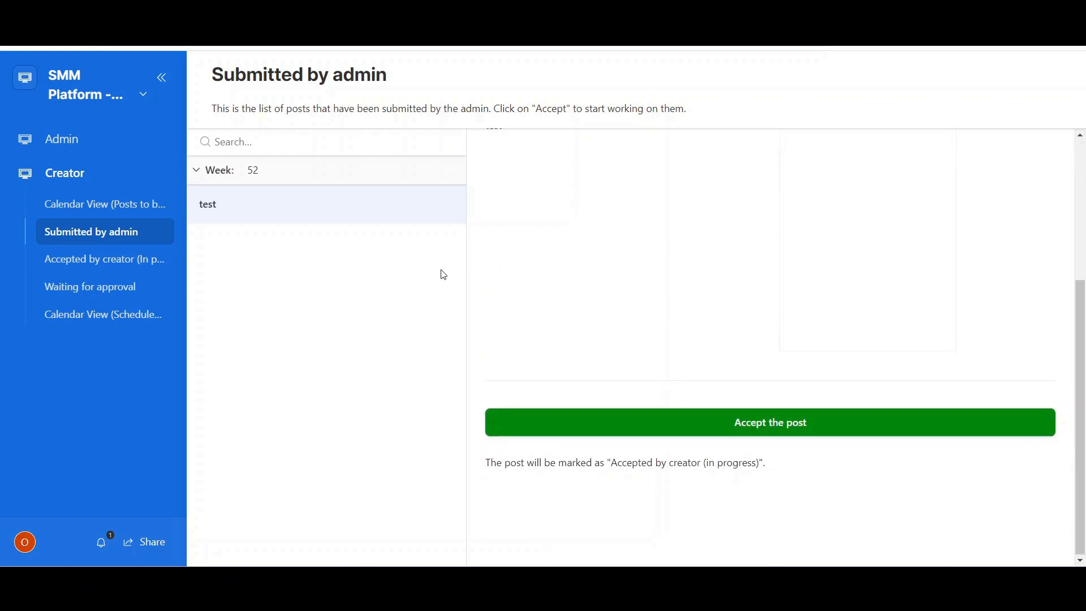
click(767, 425)
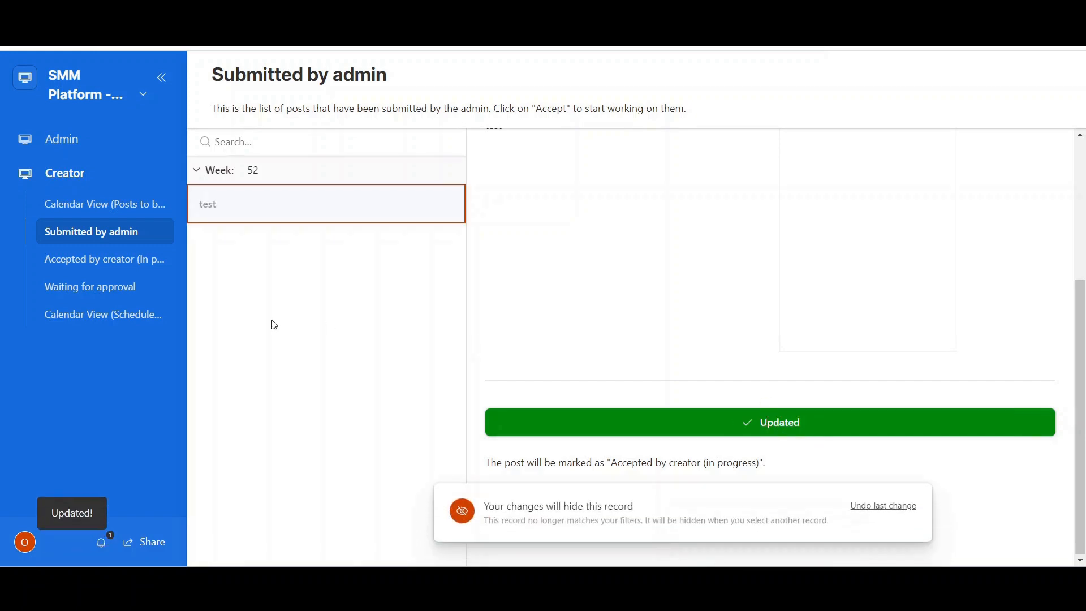
Append "shshsh" to the copy of the "test" post in the Creator's in-progress list and submit it for approval
click(87, 264)
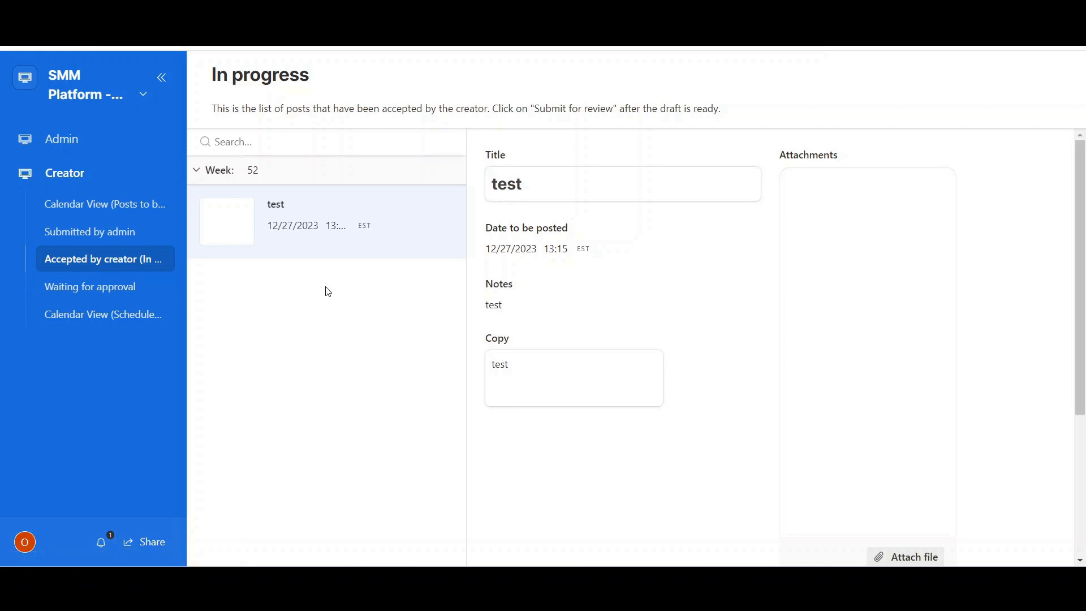
click(197, 172)
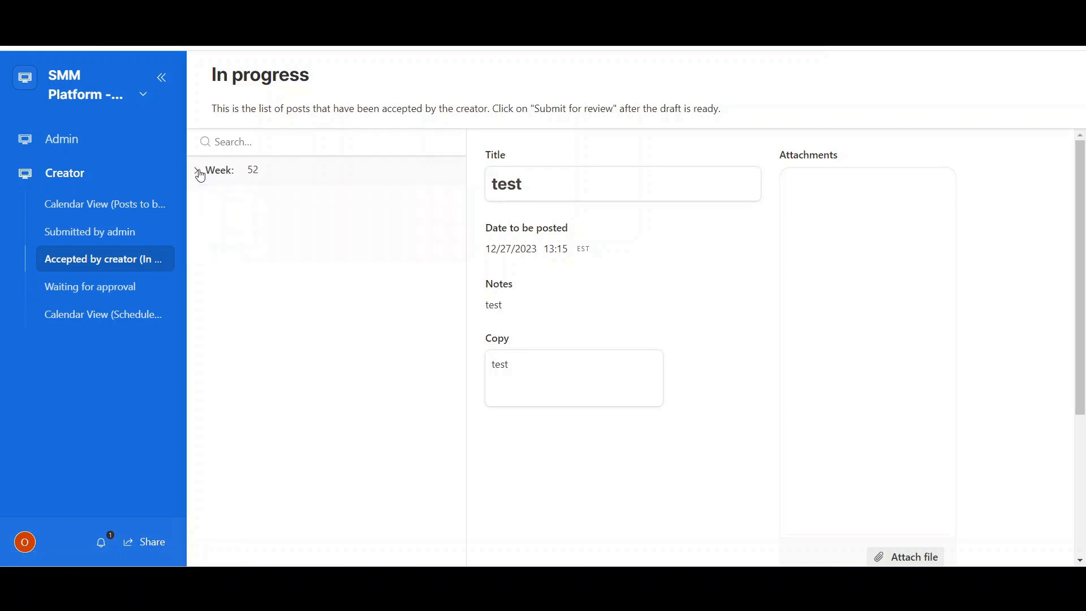
click(197, 171)
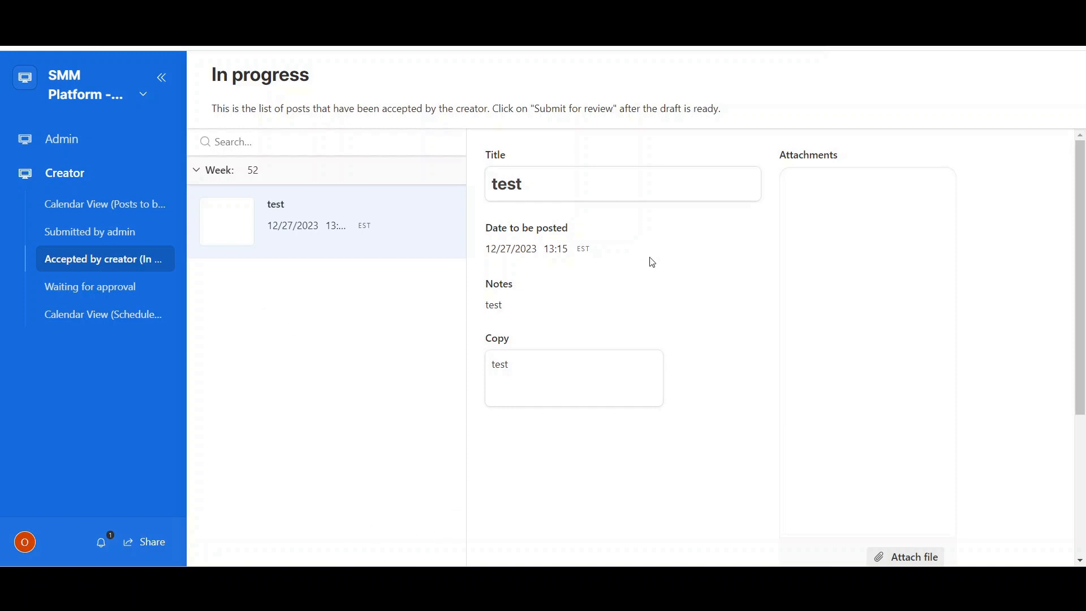
scroll(658, 277, down, 3)
scroll(660, 279, down, 1)
scroll(660, 280, up, 3)
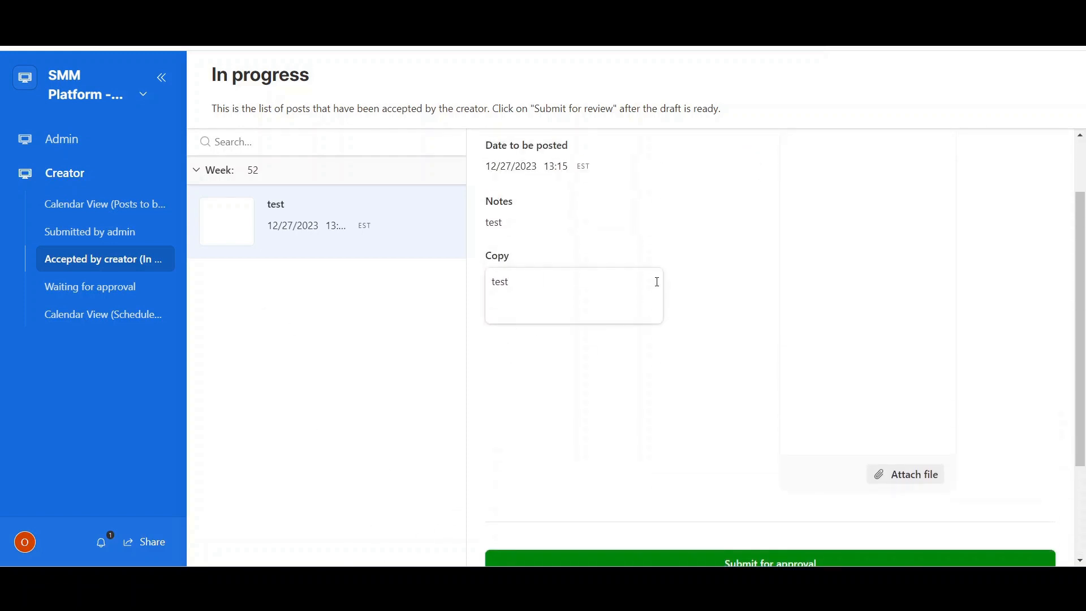
scroll(654, 283, up, 1)
click(577, 350)
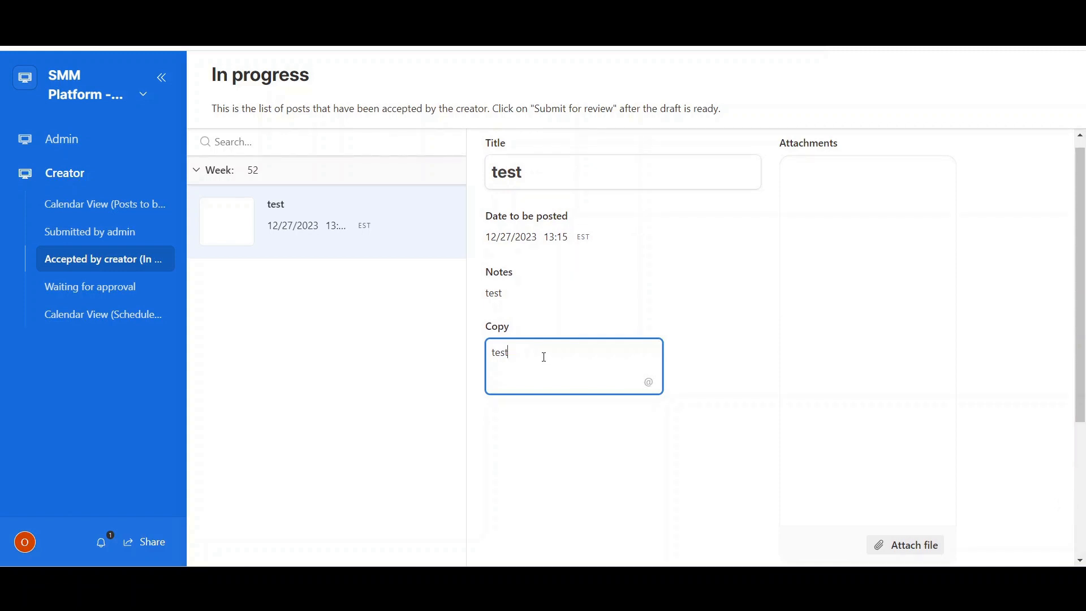
text(shshsh)
scroll(684, 330, down, 1)
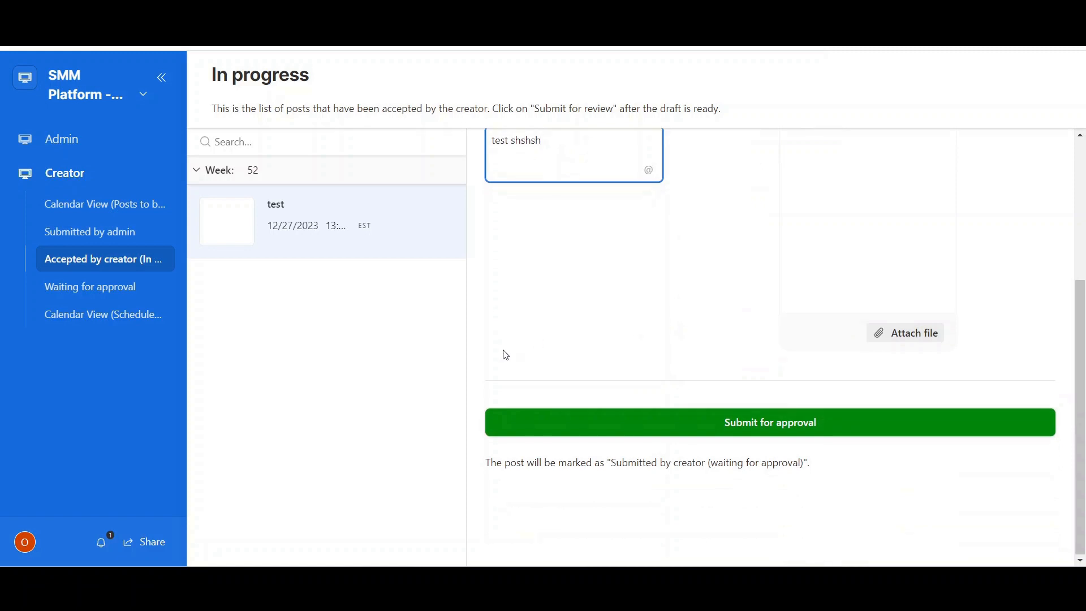
click(758, 428)
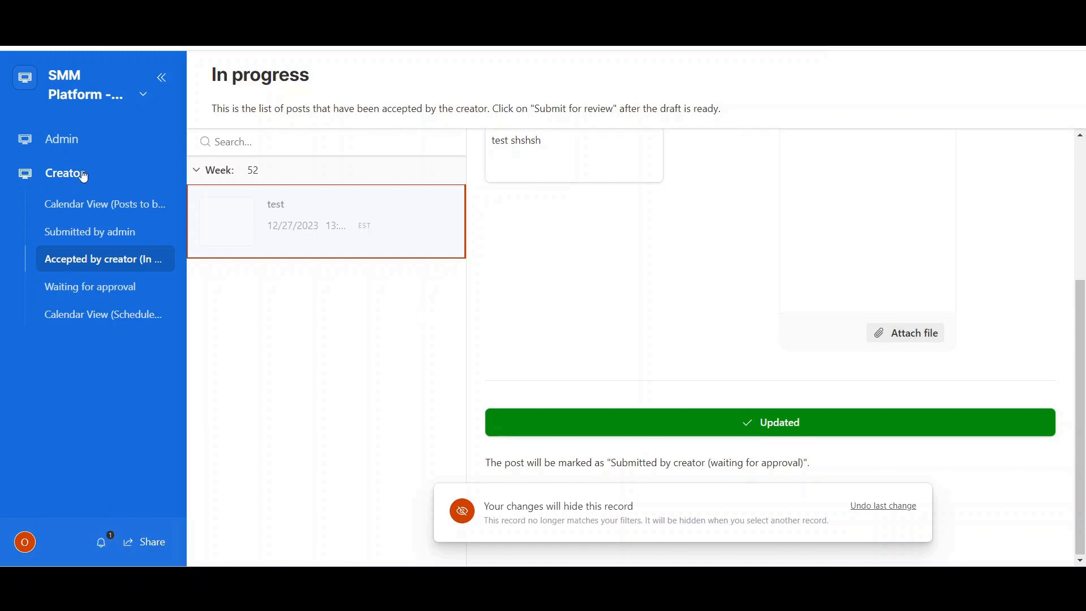
Leave the comment "change x y z" on the "test" post in the Admin list of posts waiting for approval
click(49, 148)
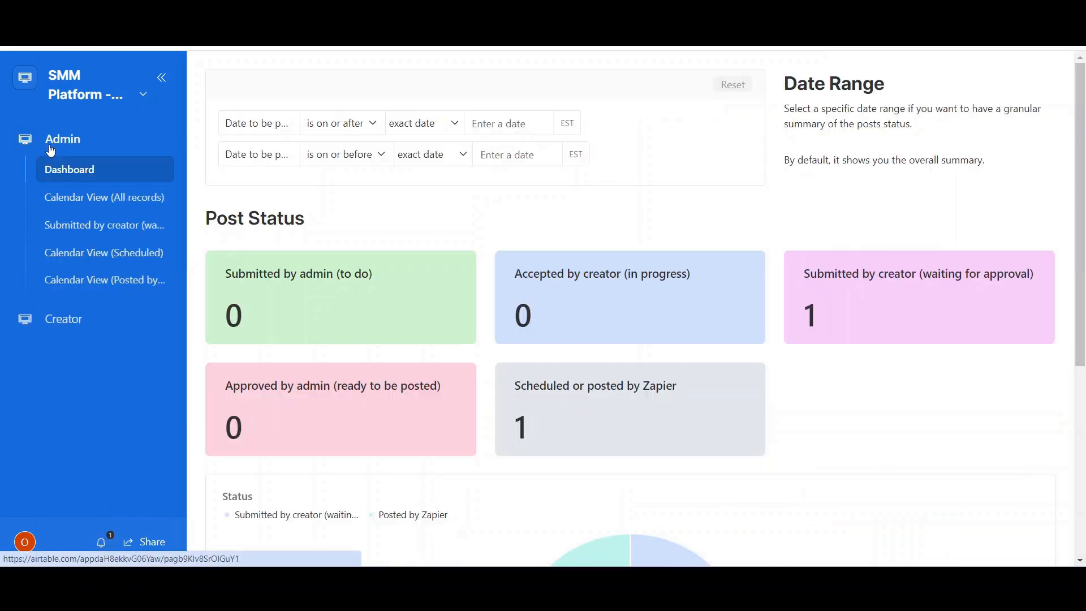
click(84, 231)
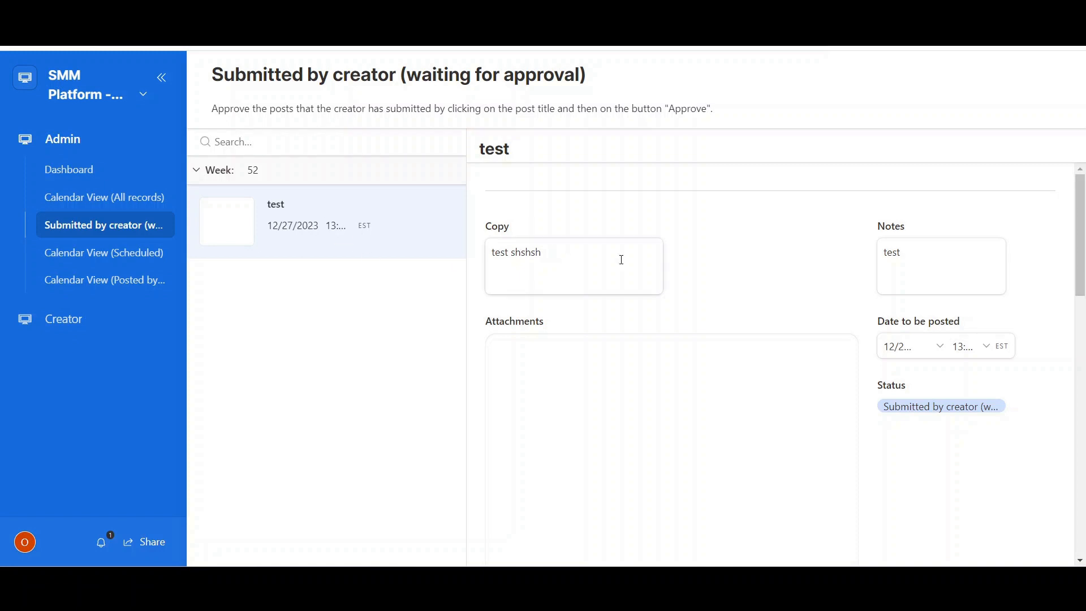
scroll(789, 354, down, 5)
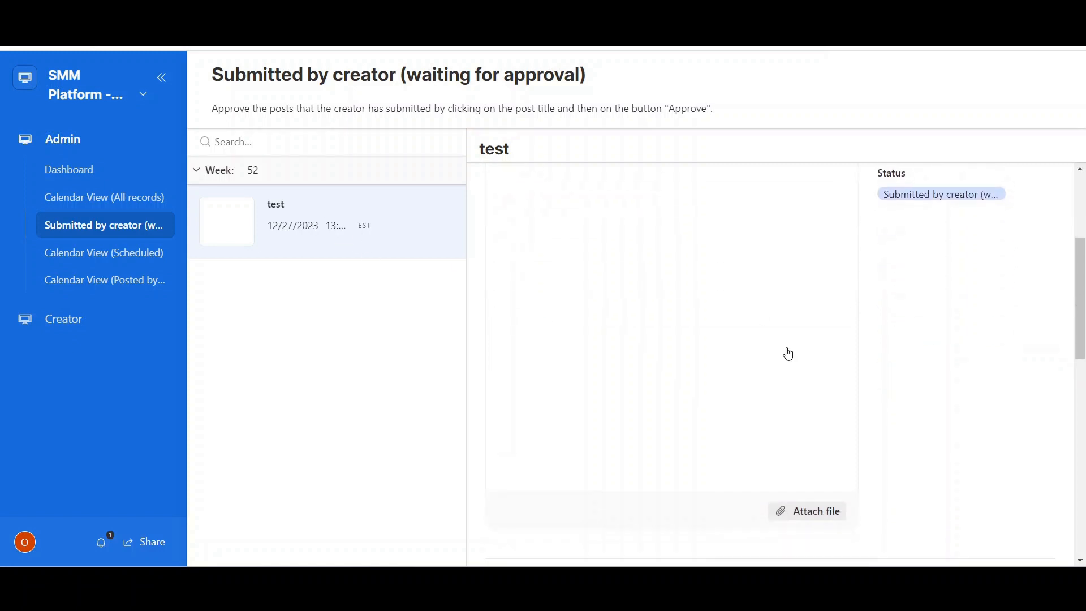
scroll(791, 353, down, 10)
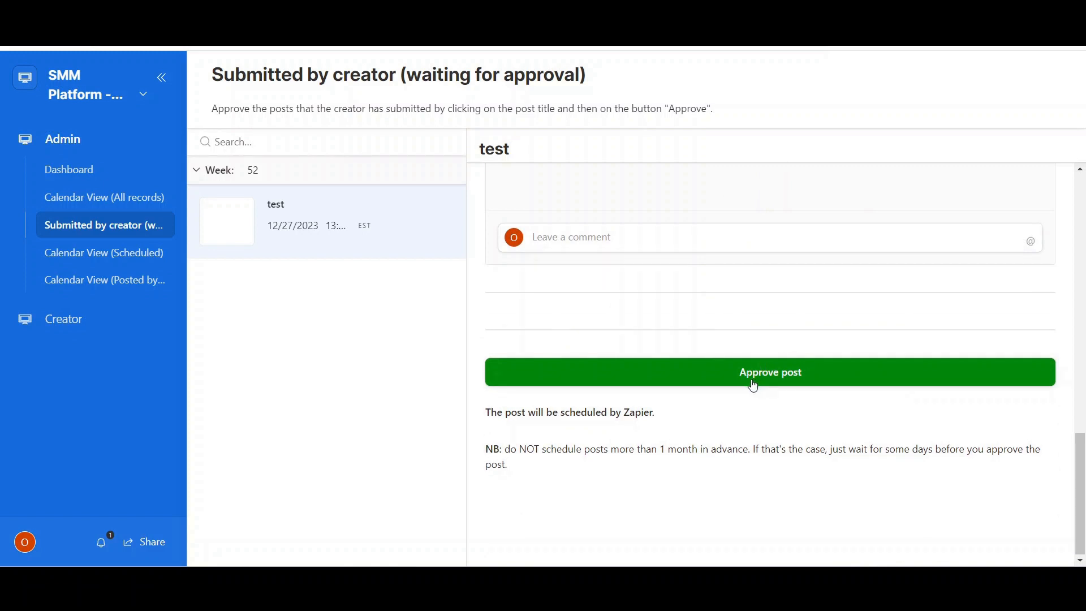
scroll(552, 365, up, 5)
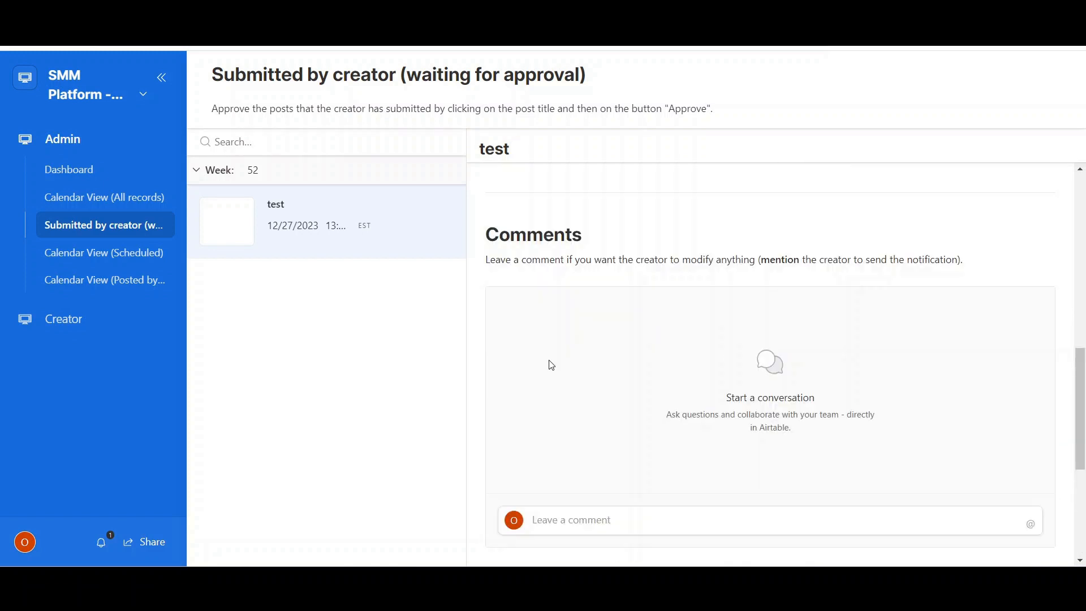
scroll(552, 366, down, 1)
click(605, 455)
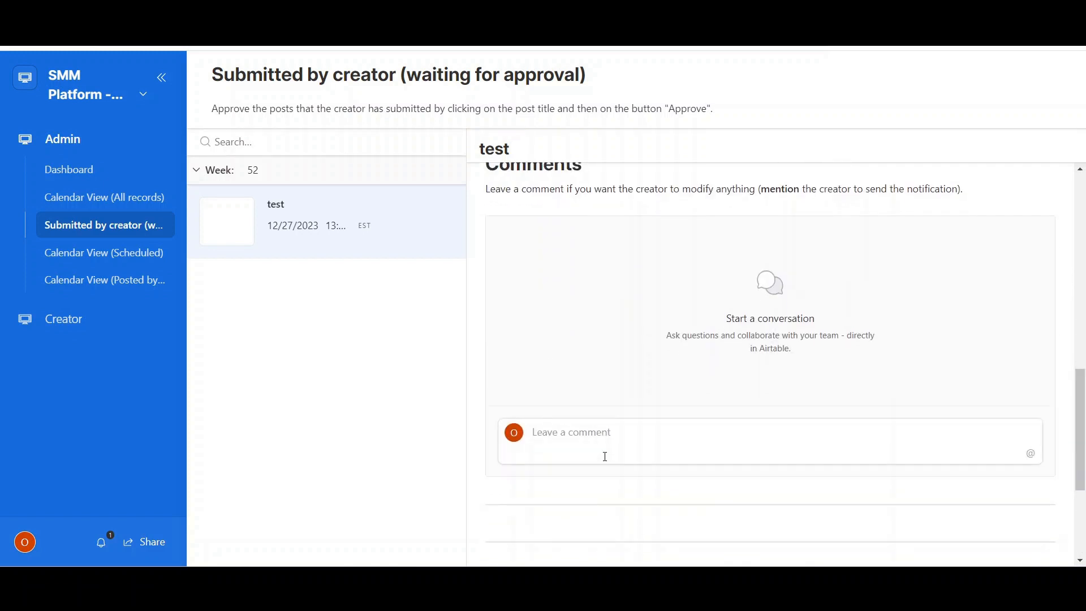
text(change x y z)
key(Return)
scroll(619, 405, up, 1)
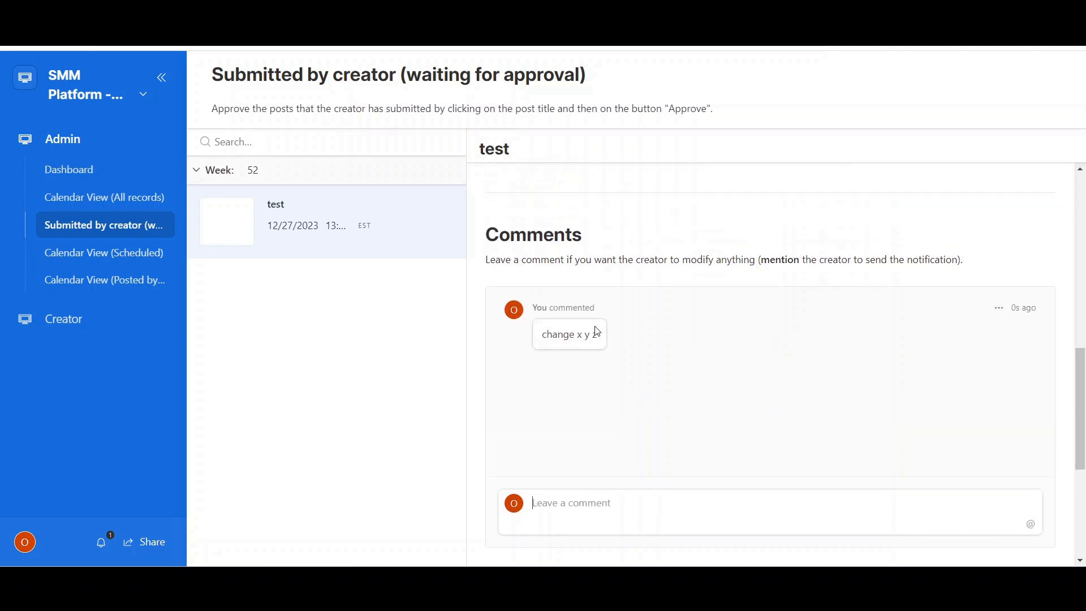
Review the "test" post and its Comments section in the Creator interface's Waiting for approval list
click(92, 321)
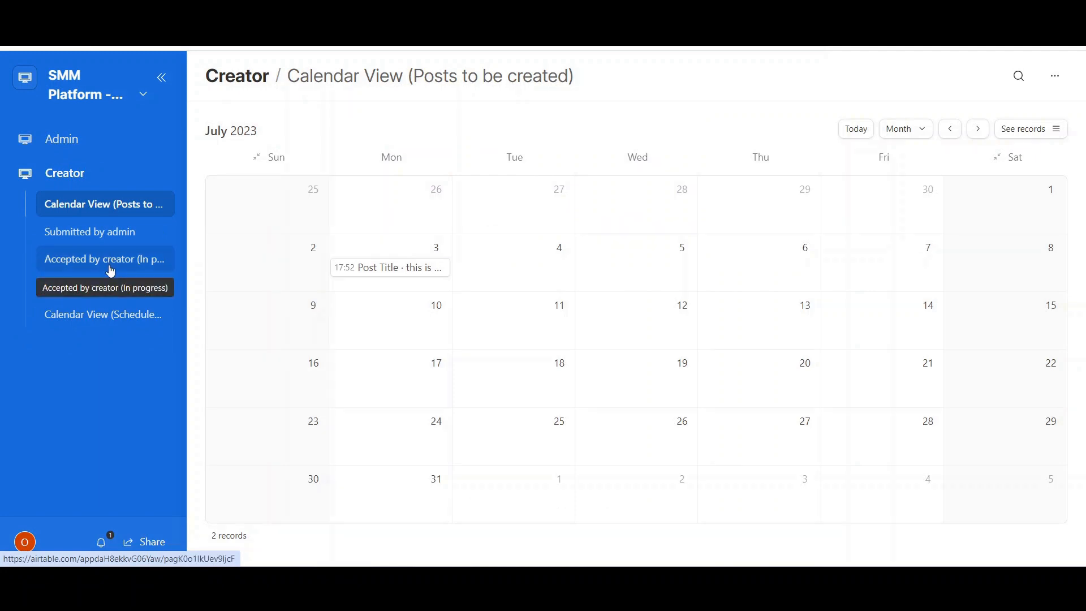
click(110, 287)
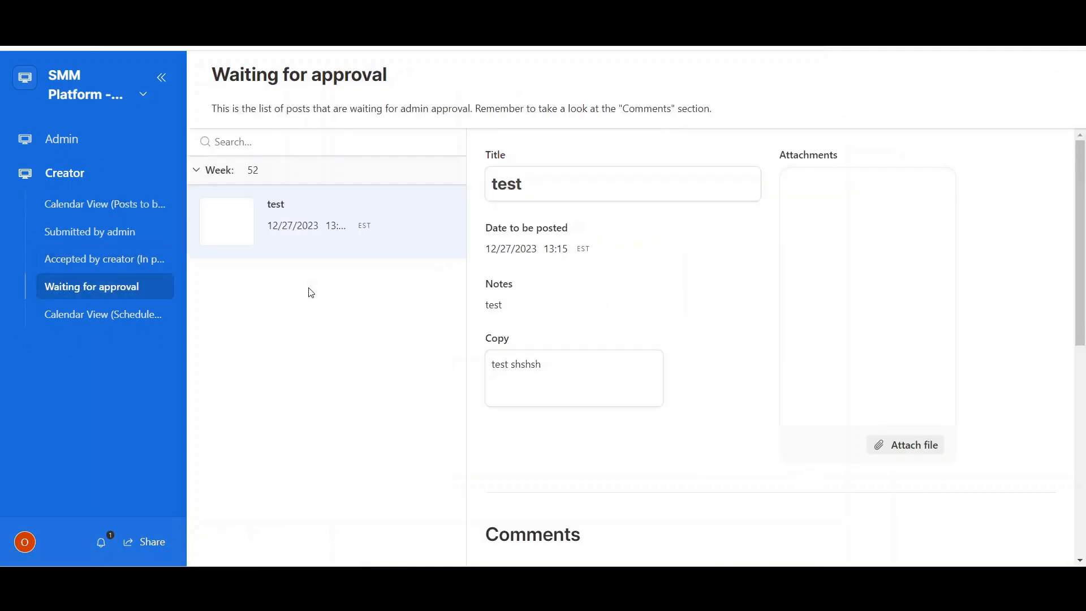
scroll(840, 356, down, 6)
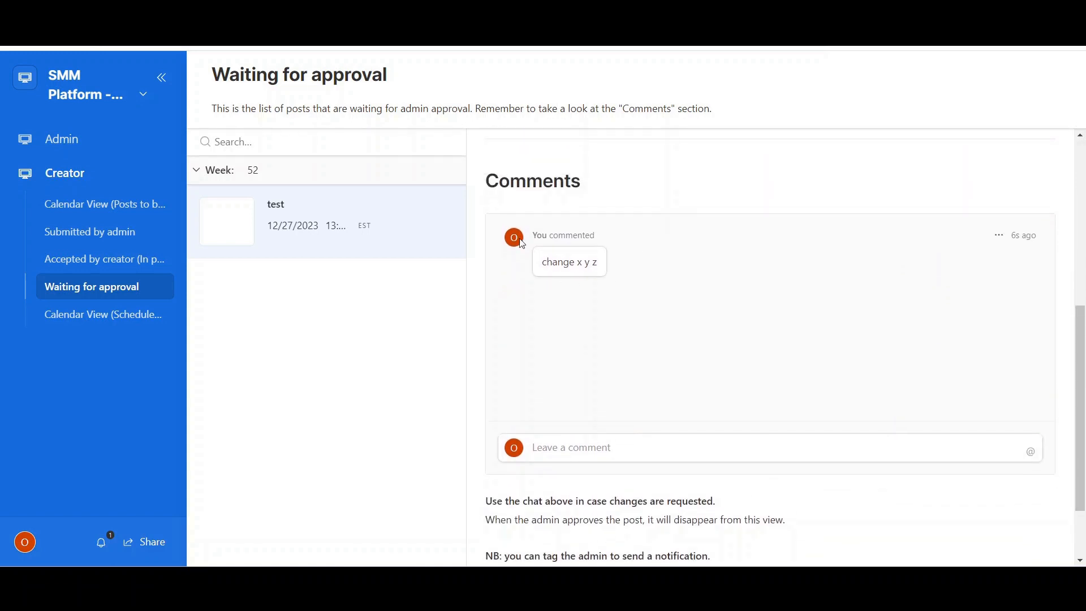
scroll(698, 225, up, 4)
scroll(547, 307, down, 5)
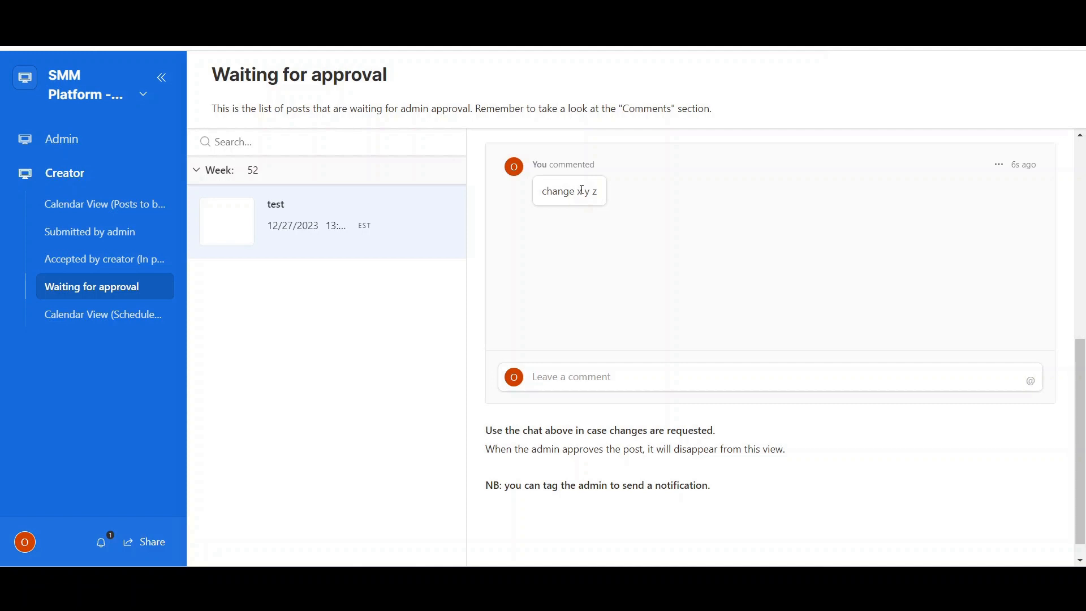
scroll(765, 325, up, 2)
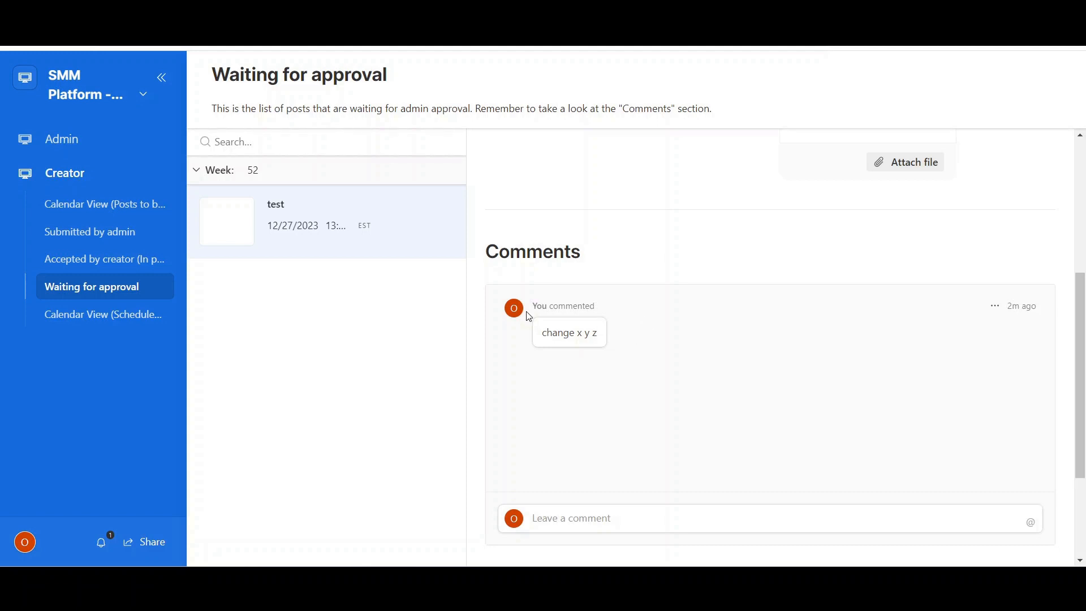
Approve the "test" post from the Admin list of creator submissions and open the Admin calendar of scheduled posts
click(64, 139)
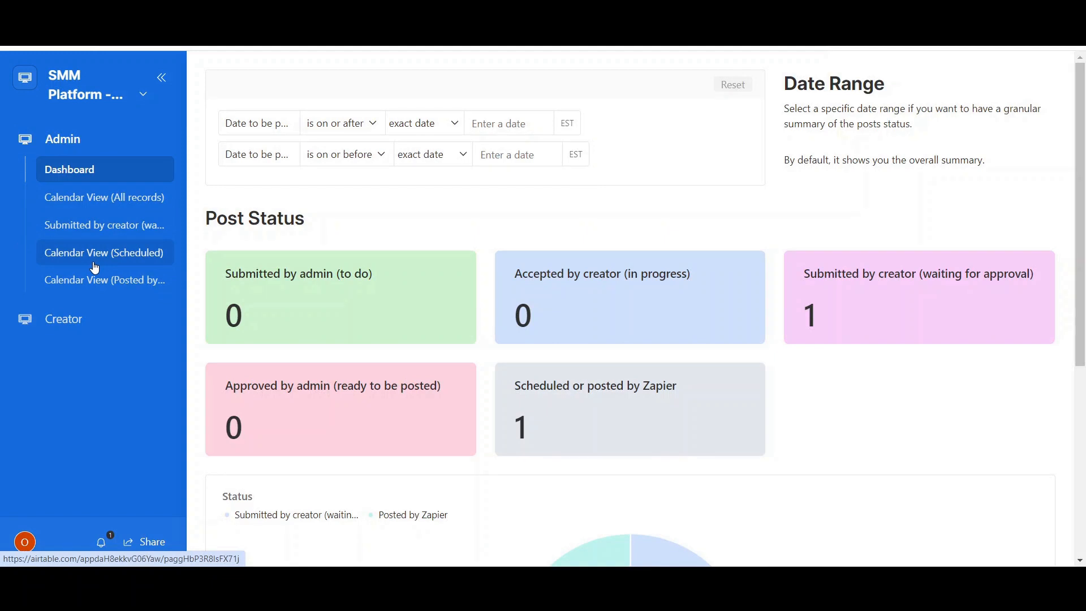
click(81, 233)
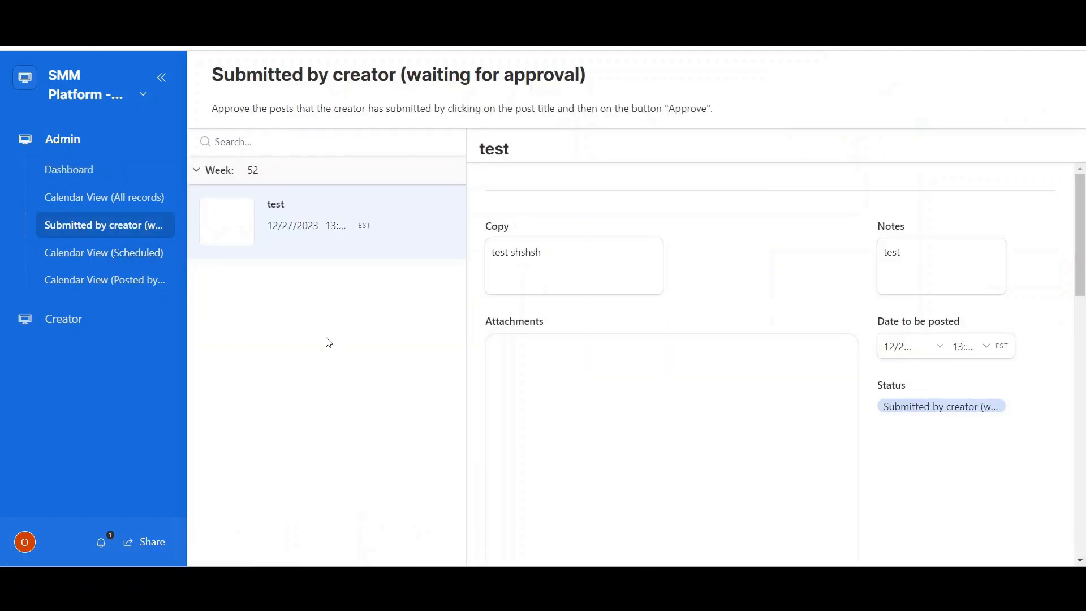
scroll(493, 360, down, 5)
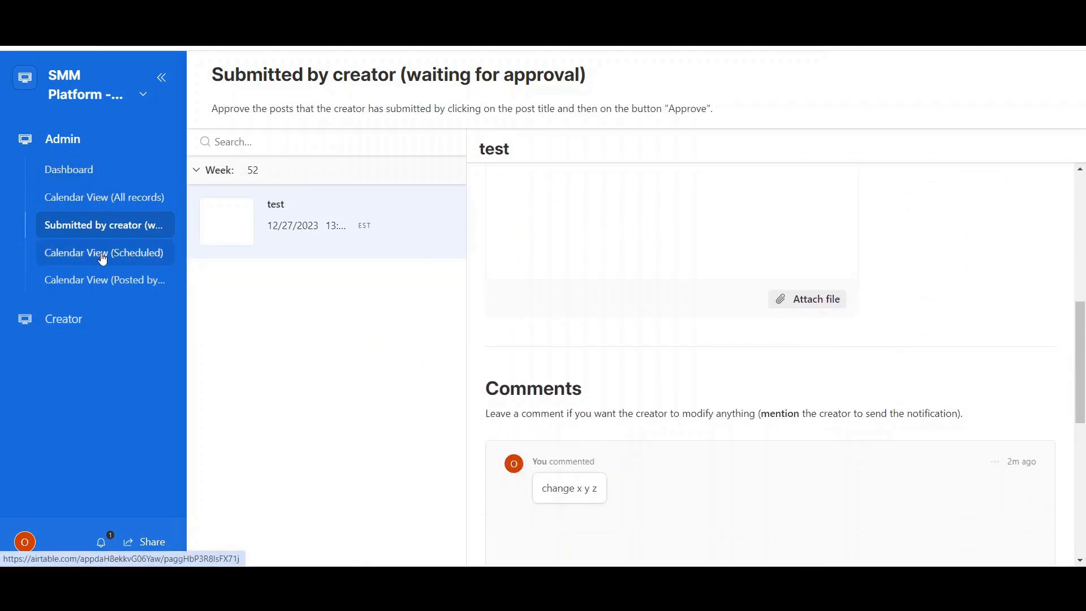
scroll(556, 322, down, 2)
scroll(556, 322, down, 5)
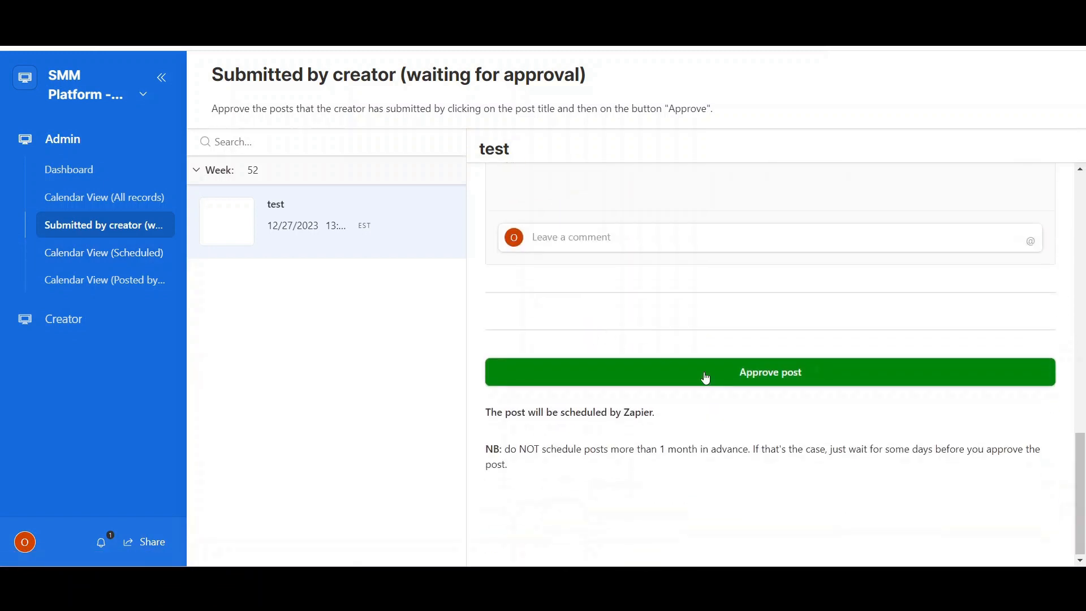
click(775, 385)
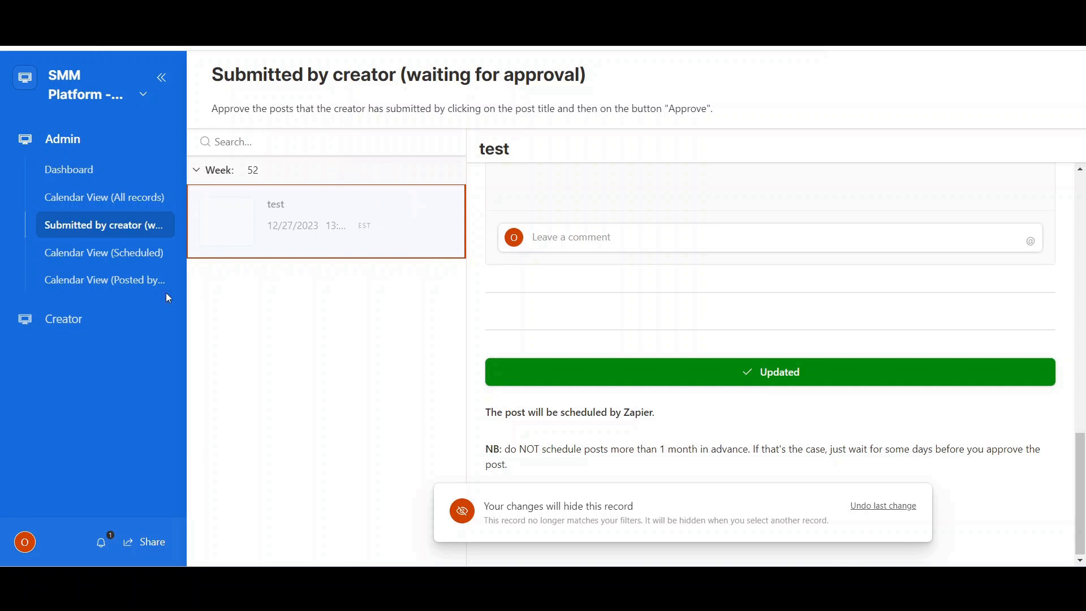
click(103, 257)
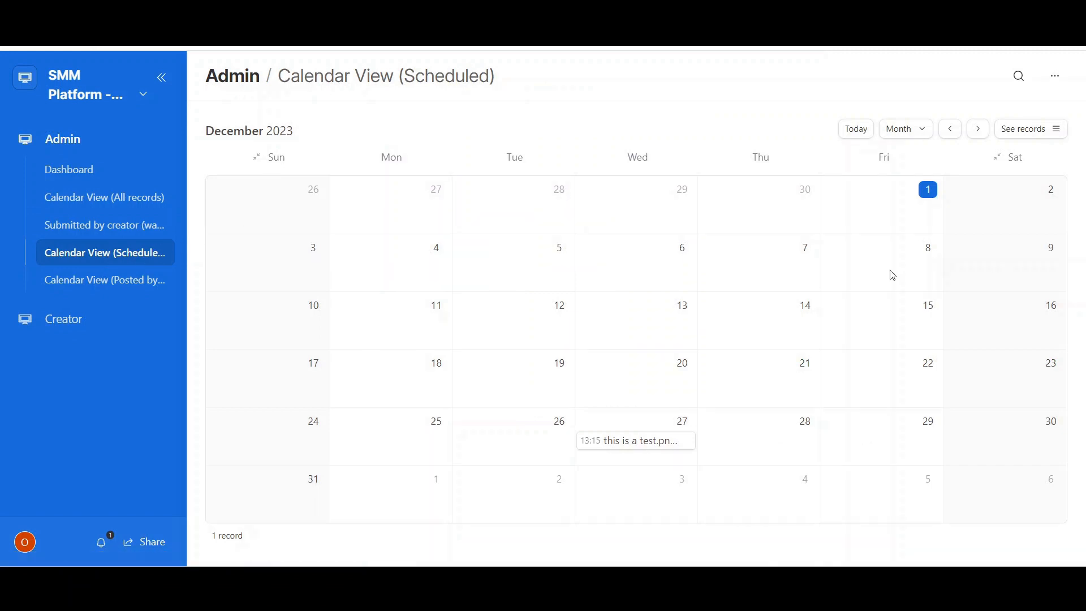
Open the "test" post on December 27 in the Admin scheduled calendar and review its notes, copy and status
click(641, 447)
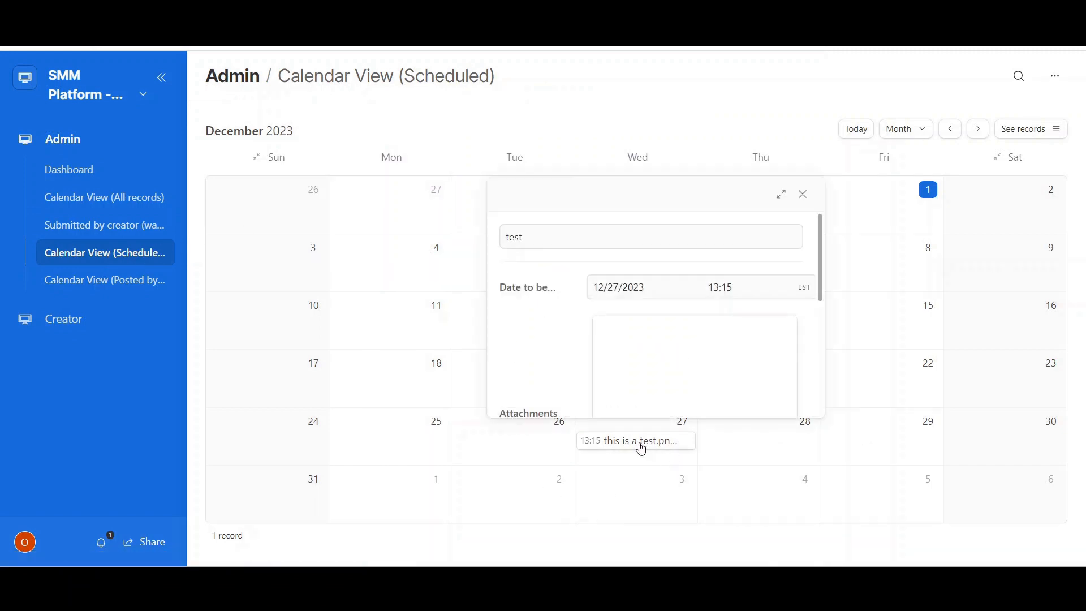
scroll(531, 334, down, 5)
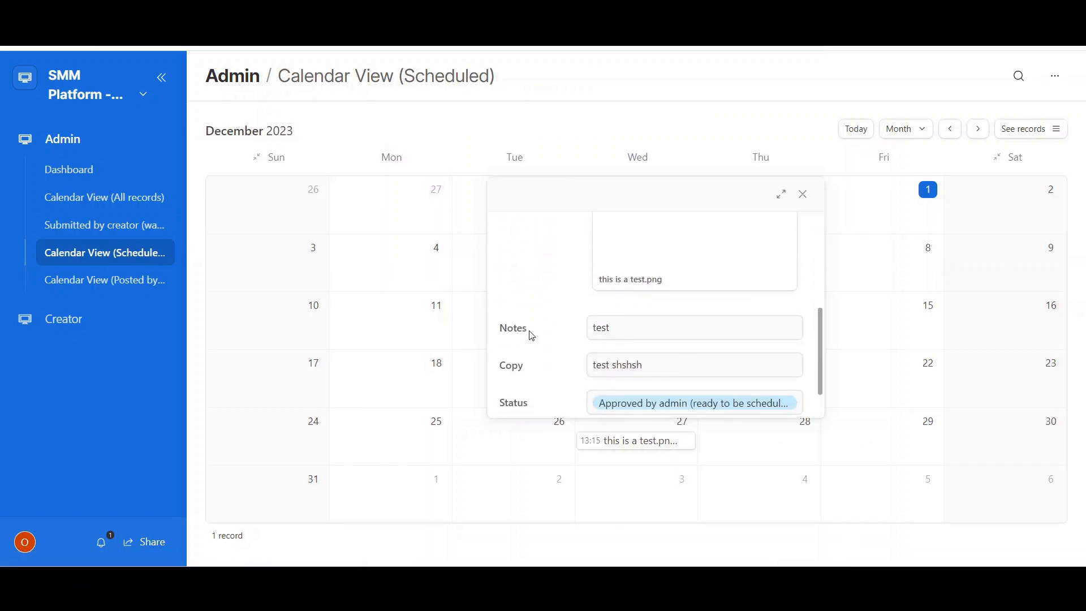
scroll(532, 336, down, 2)
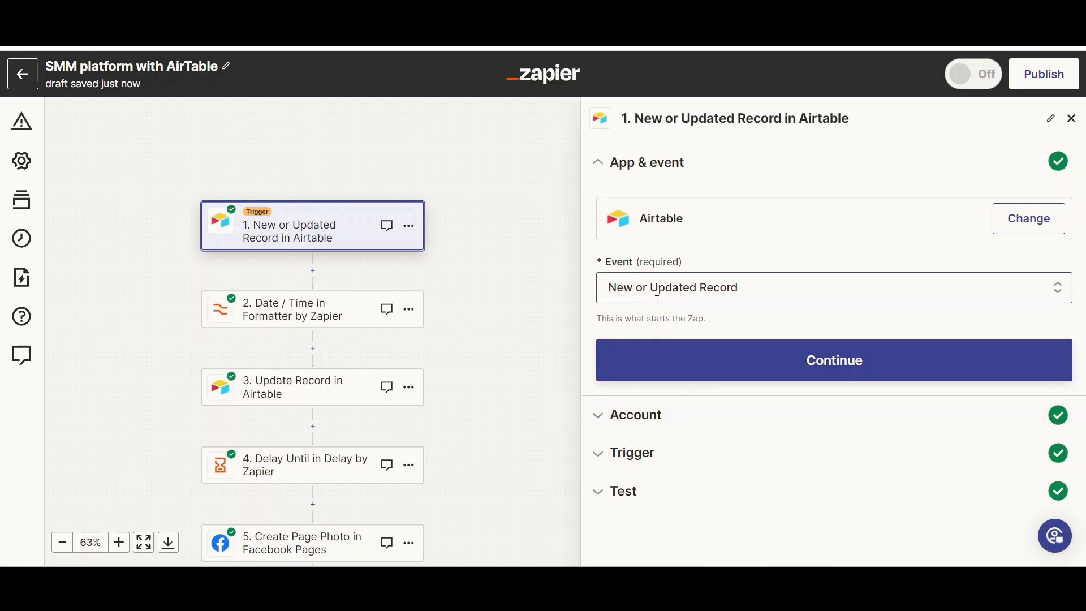
In Zapier, review the base, table, timestamp field and view limit in the Airtable New or Updated Record trigger settings
click(669, 455)
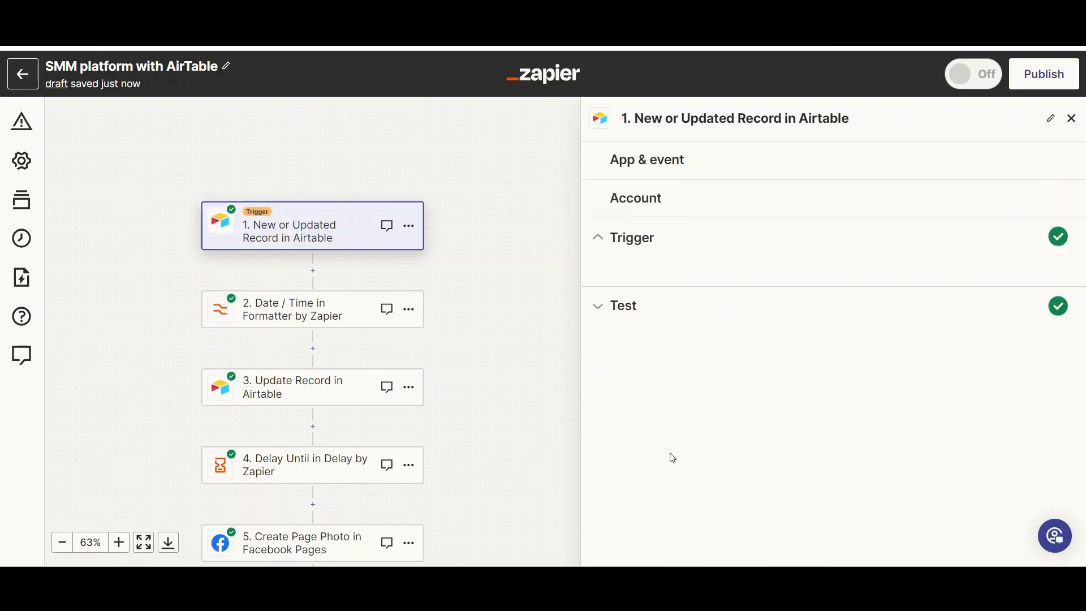
scroll(722, 366, down, 1)
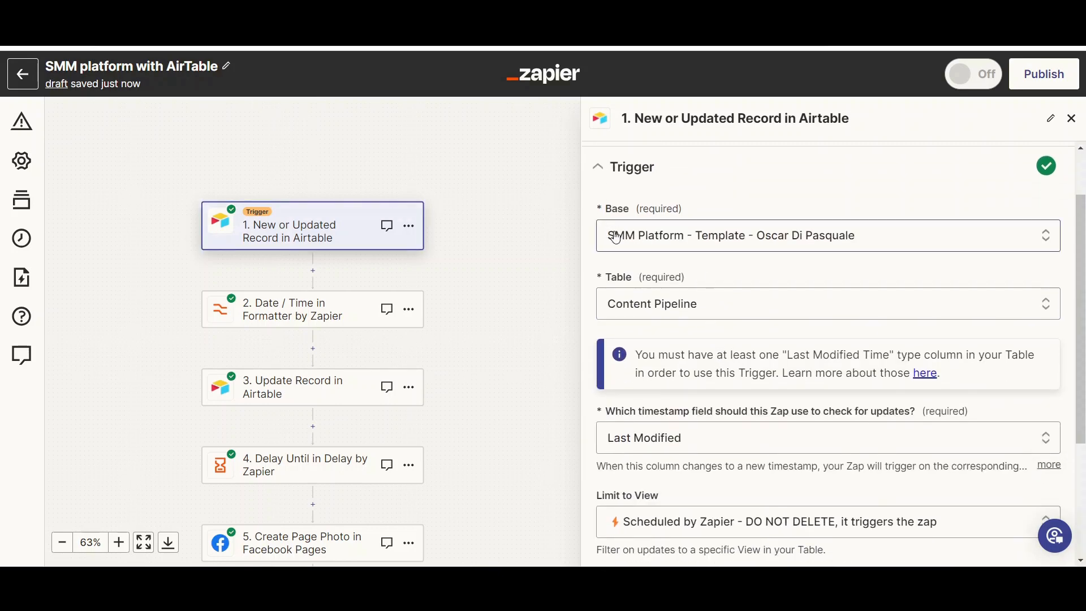
scroll(735, 249, down, 1)
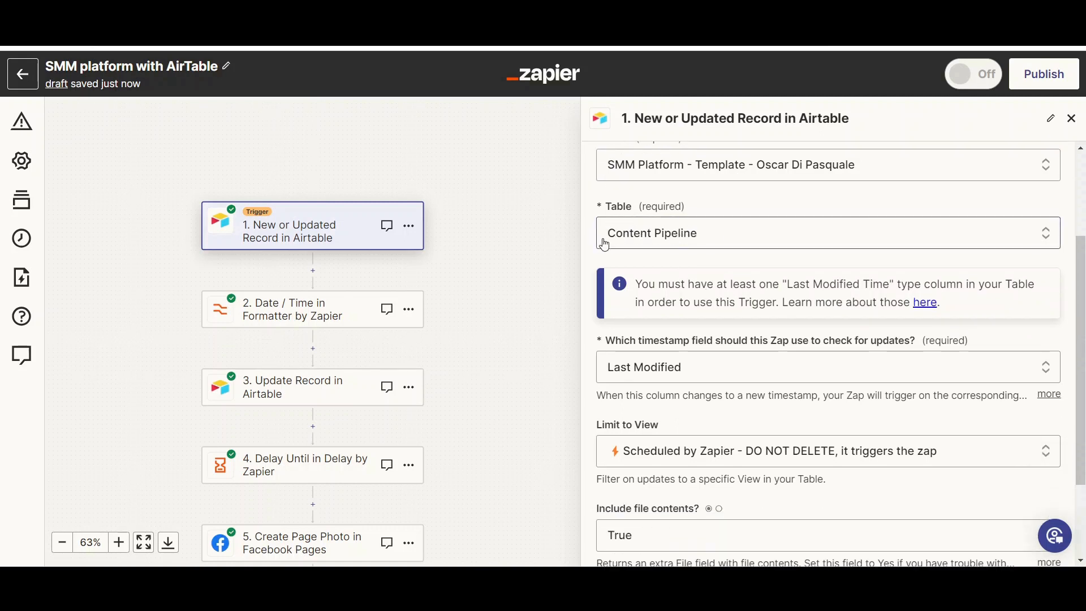
scroll(709, 243, down, 2)
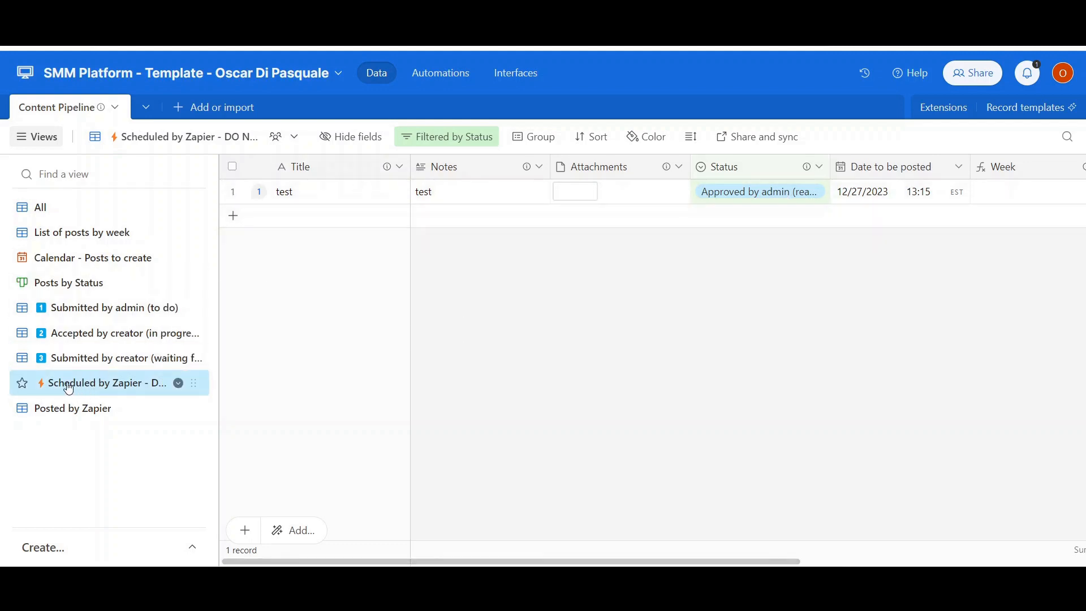
Inspect the status filter of the "Scheduled by Zapier - DO NOT DELETE" view in Airtable's Content Pipeline table
mouse_move(118, 390)
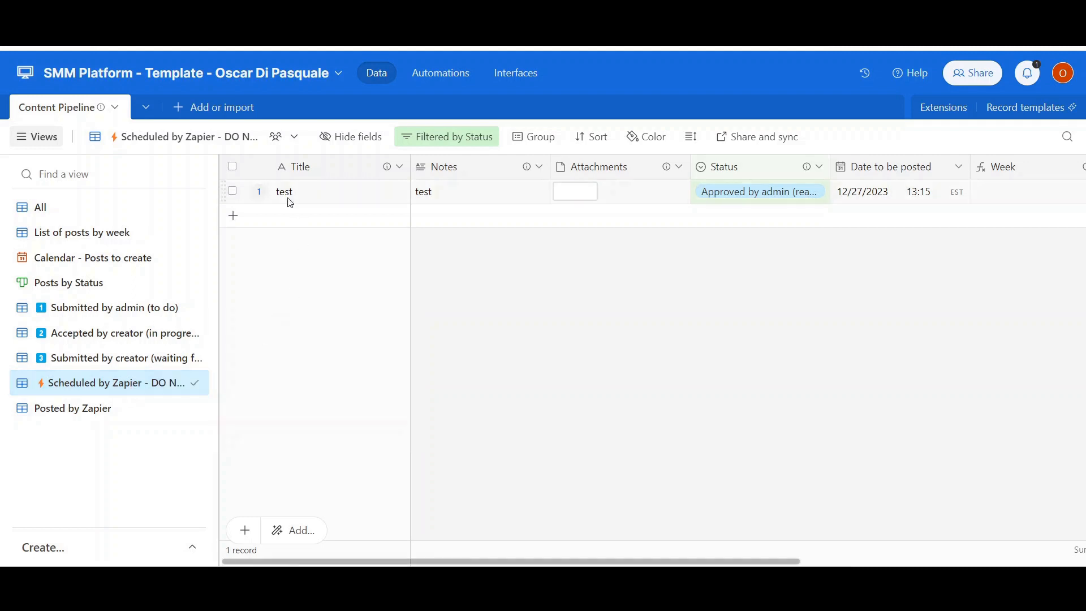
click(429, 144)
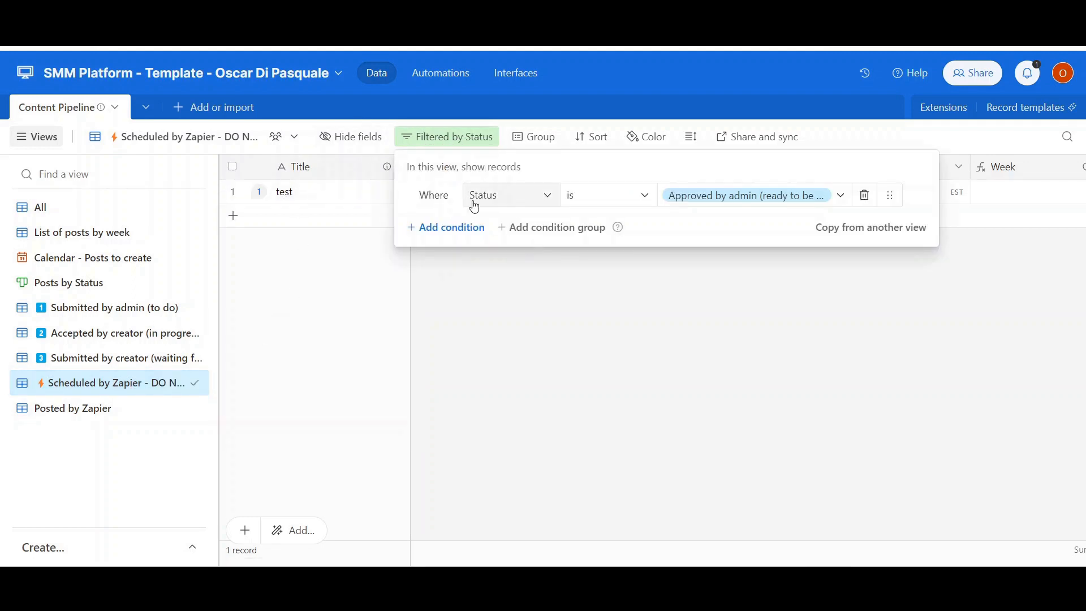
click(757, 318)
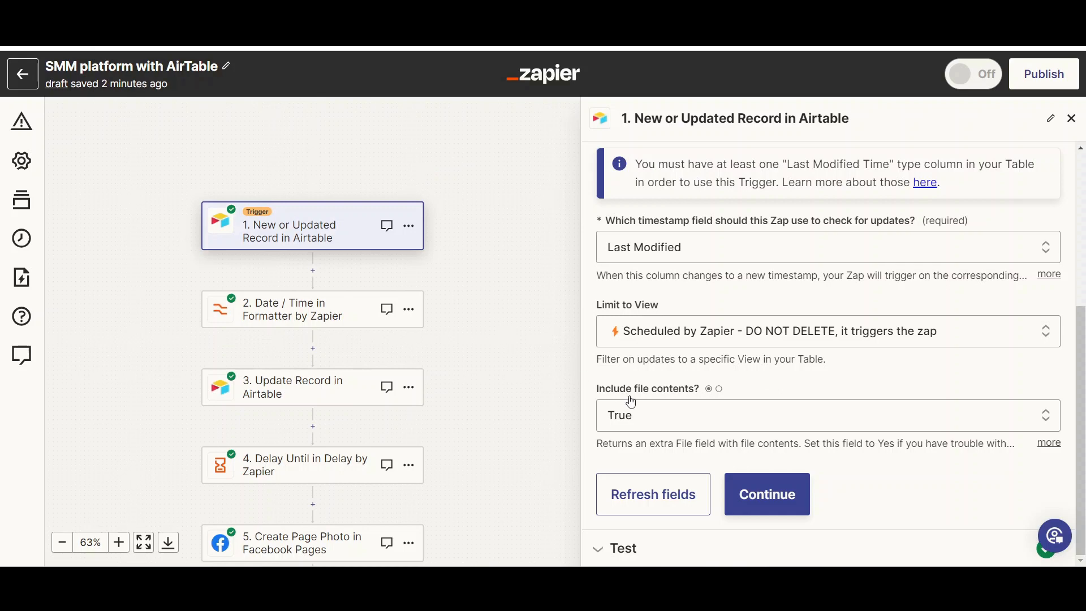
Back in Zapier, find new records in the Airtable trigger's test and continue with Record C, the "test" post
click(748, 494)
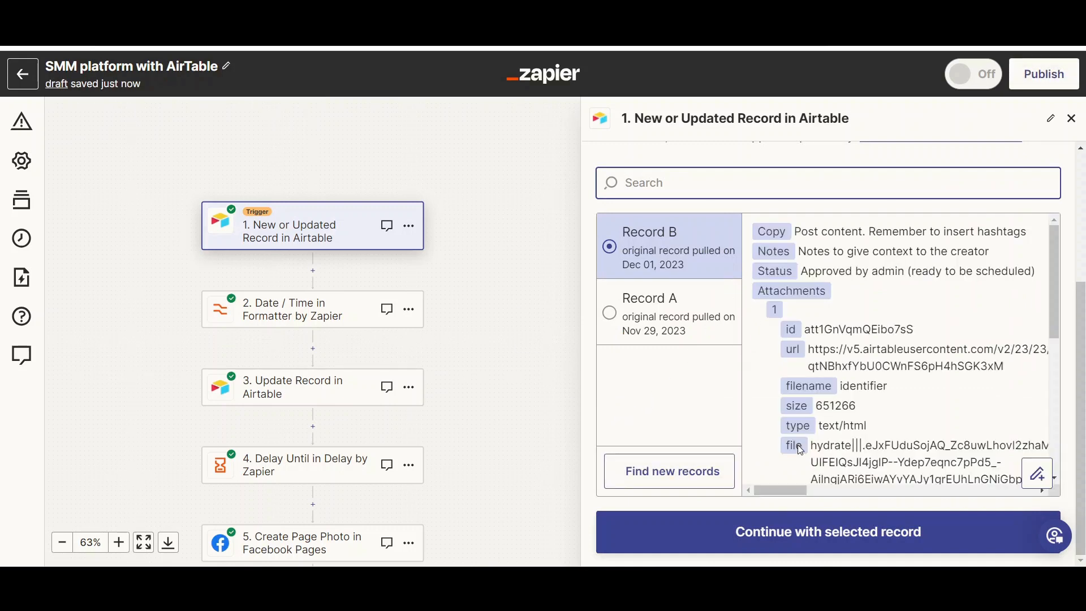
click(670, 475)
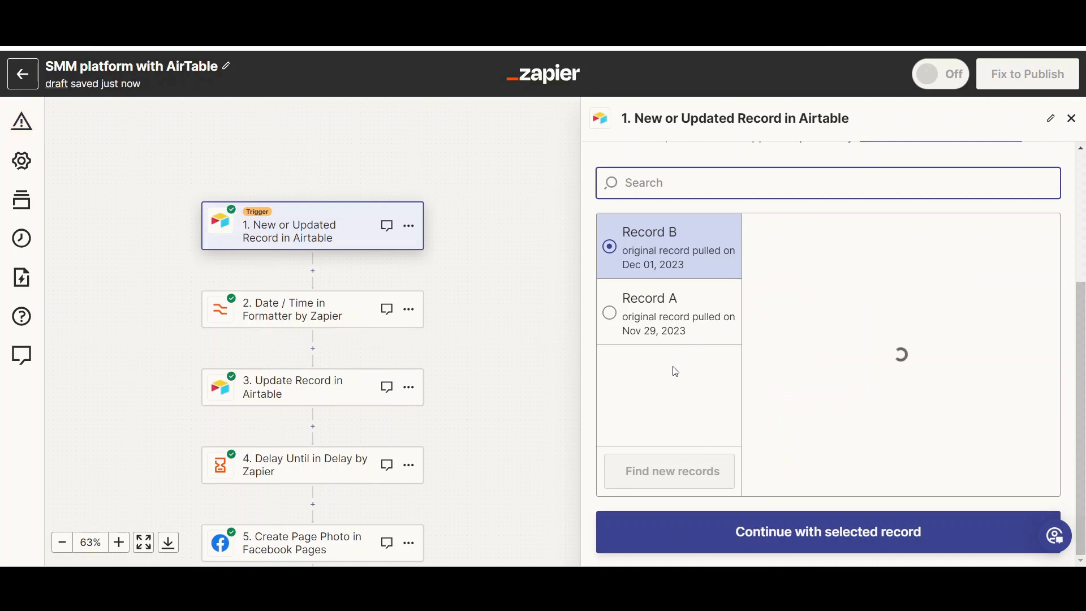
click(662, 244)
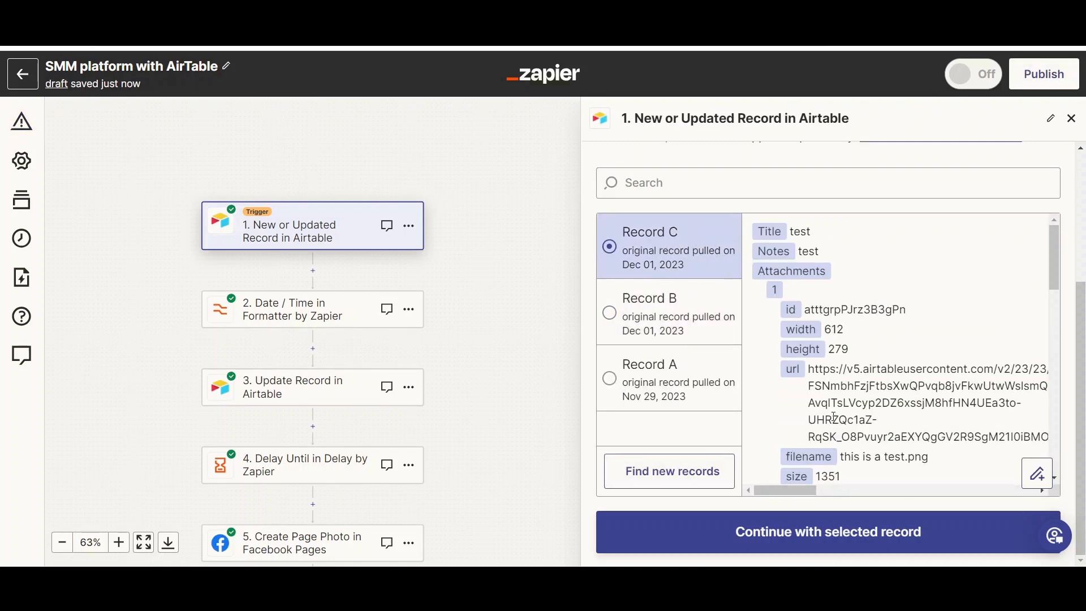
click(793, 537)
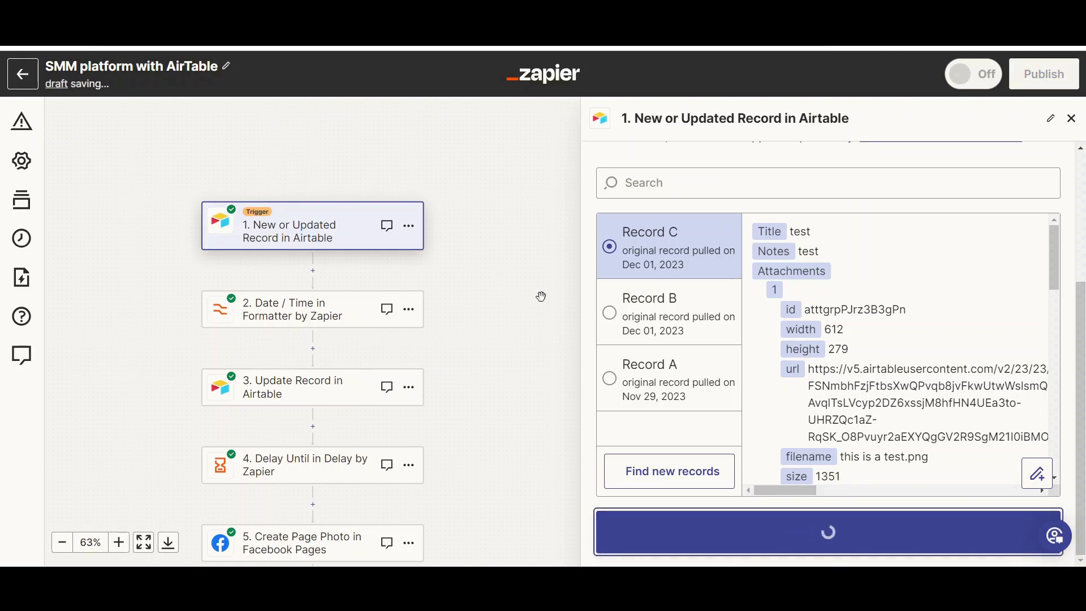
Review the input date, target format and timezone in the action settings of the Date / Time Formatter step
scroll(435, 256, down, 1)
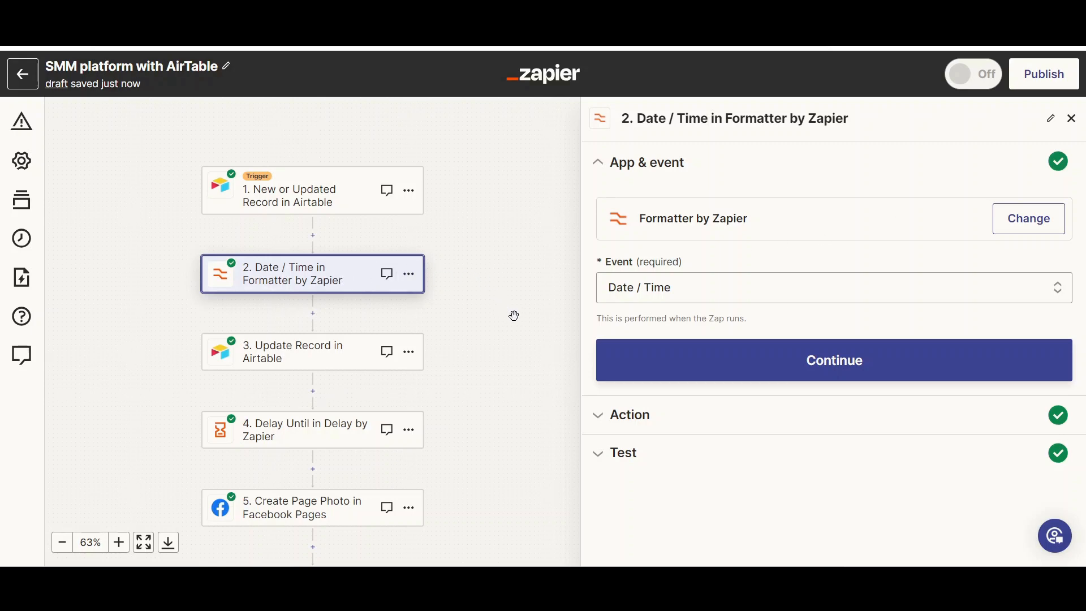
click(635, 368)
scroll(559, 324, down, 3)
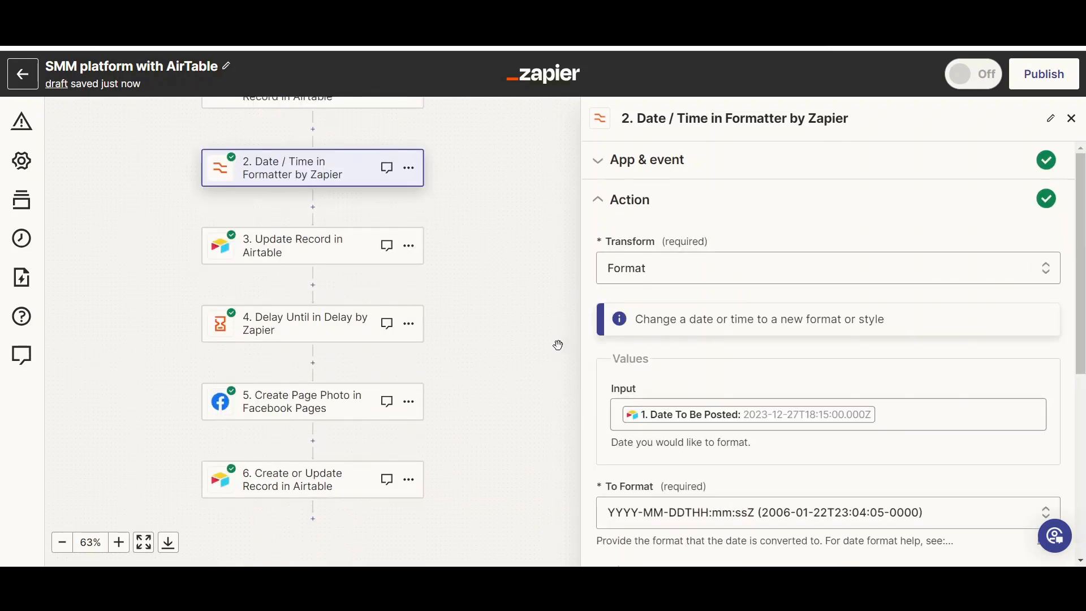
scroll(560, 324, up, 2)
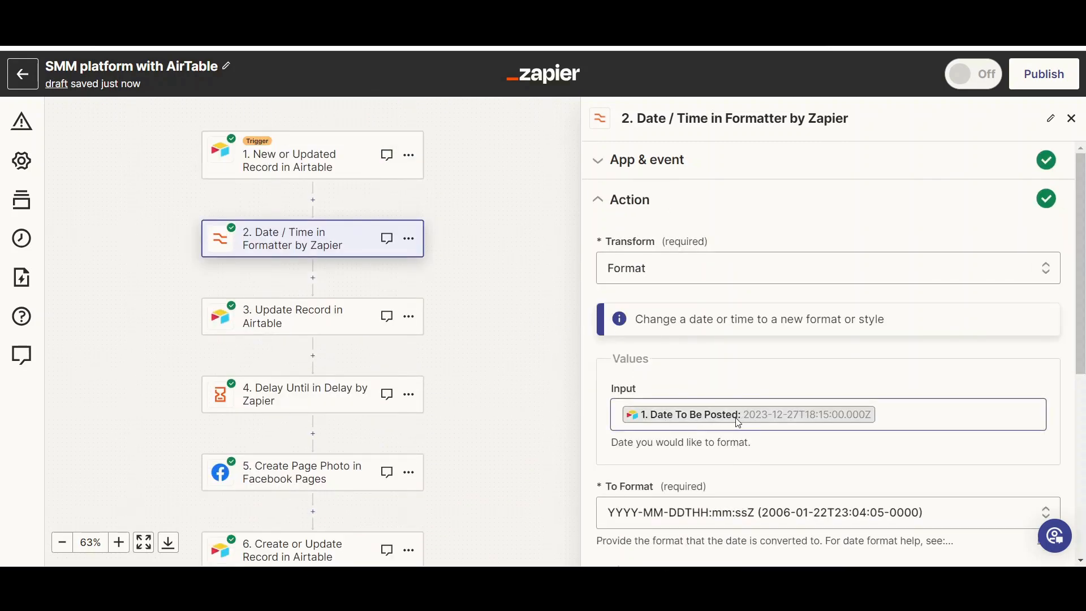
scroll(668, 437, down, 3)
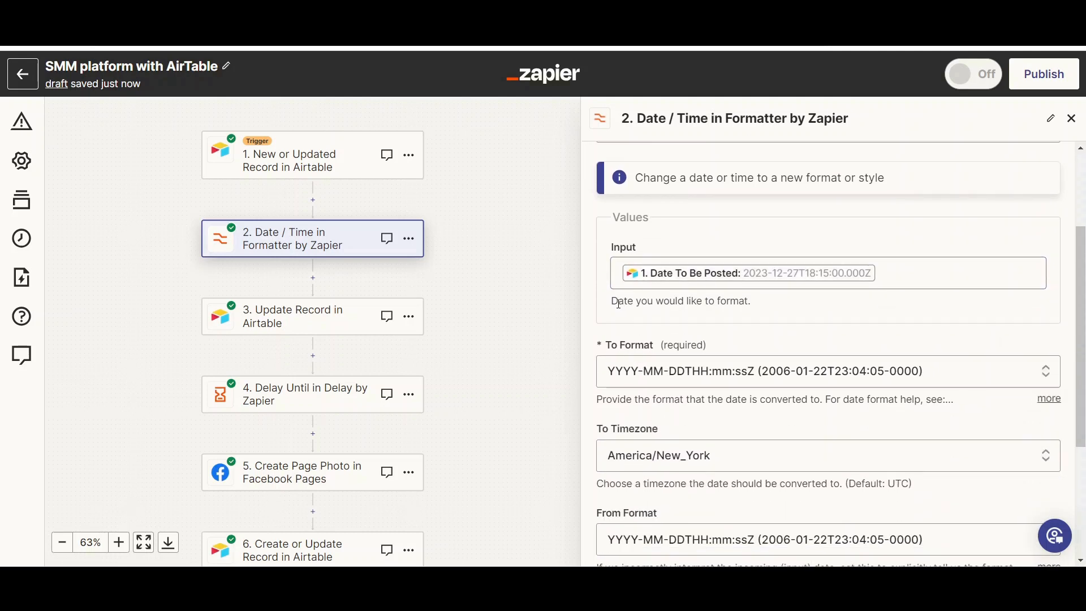
scroll(513, 307, down, 2)
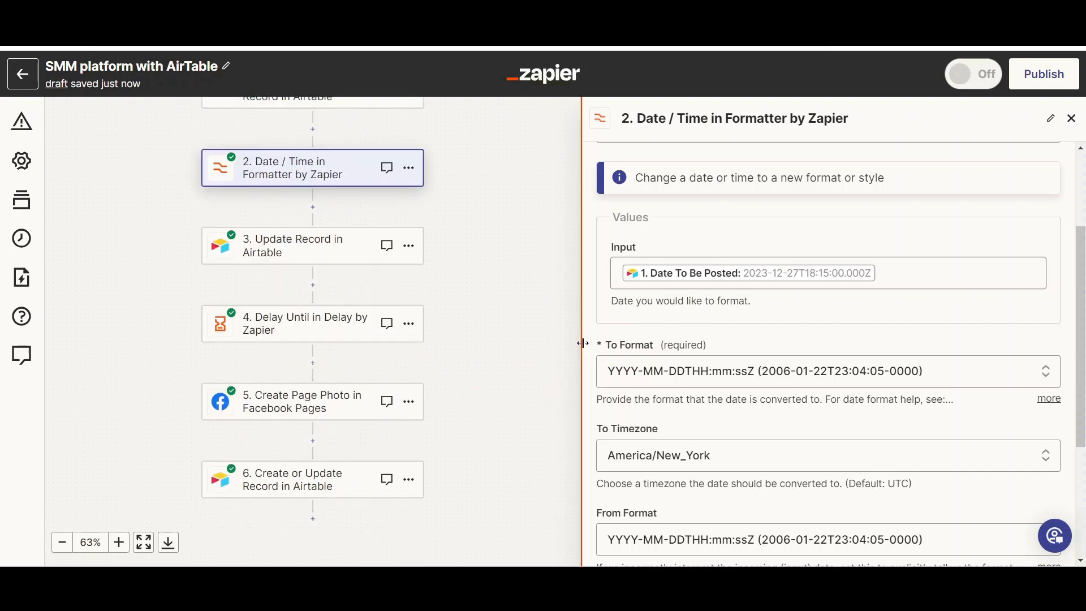
scroll(581, 342, up, 3)
scroll(650, 369, down, 4)
Retest the Date / Time Formatter step, check its output date and continue to the Update Record step
click(786, 517)
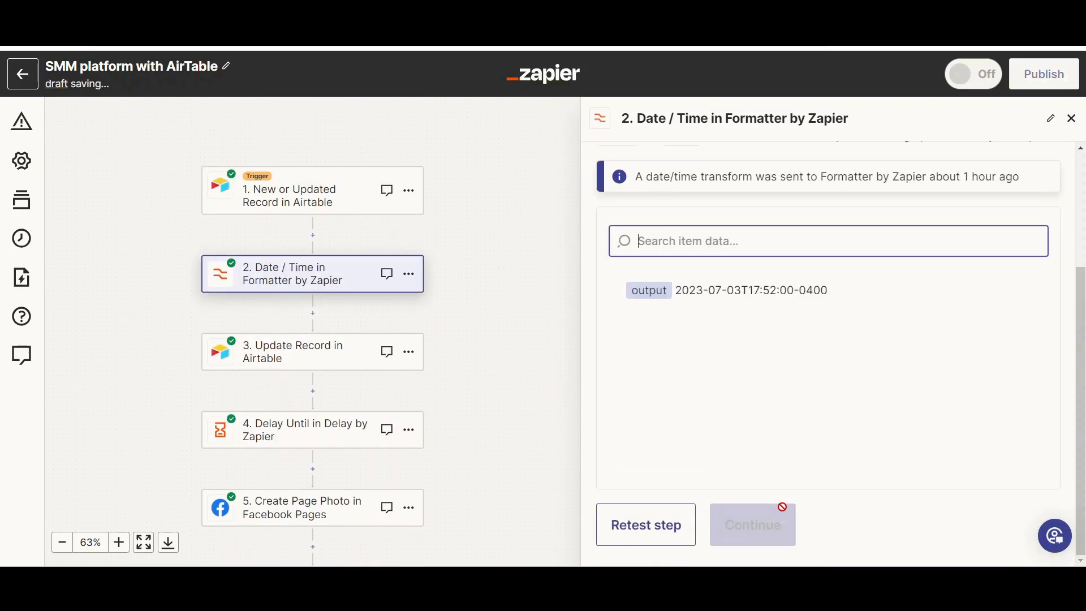
click(676, 528)
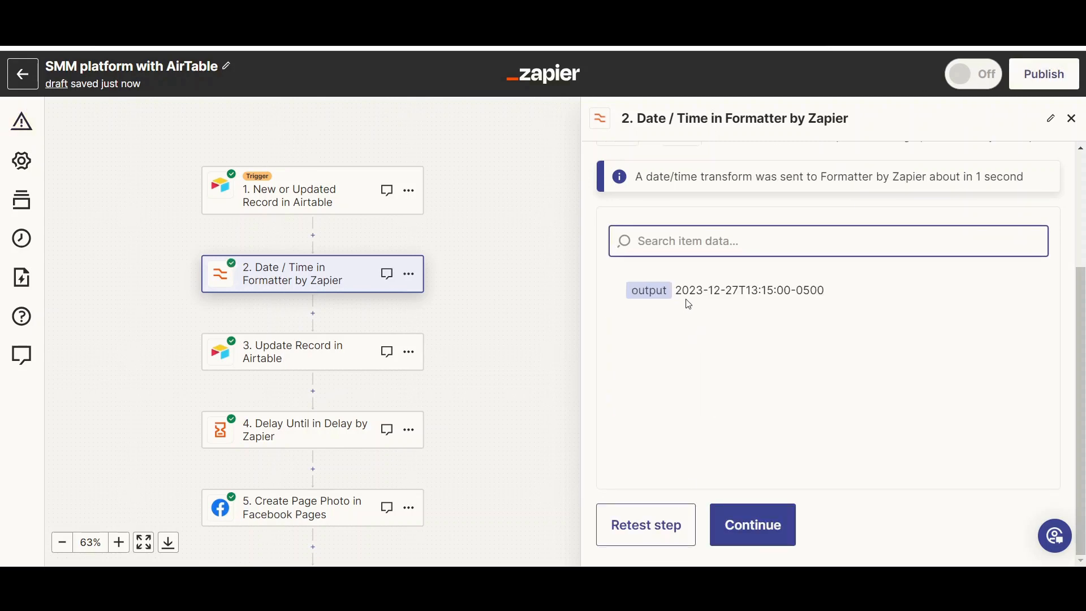
drag(676, 289, 826, 306)
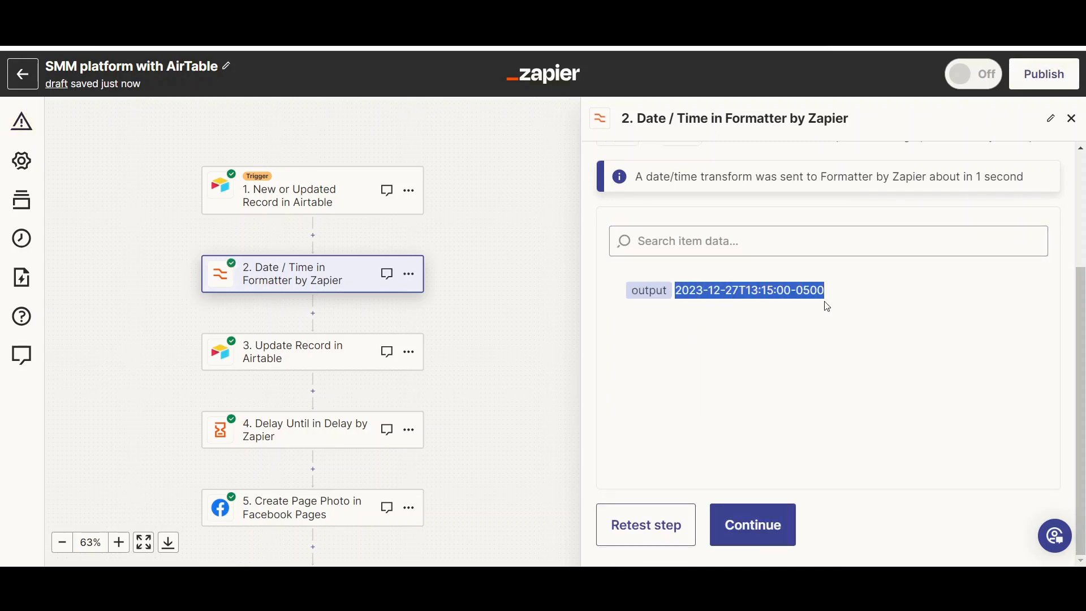
click(766, 321)
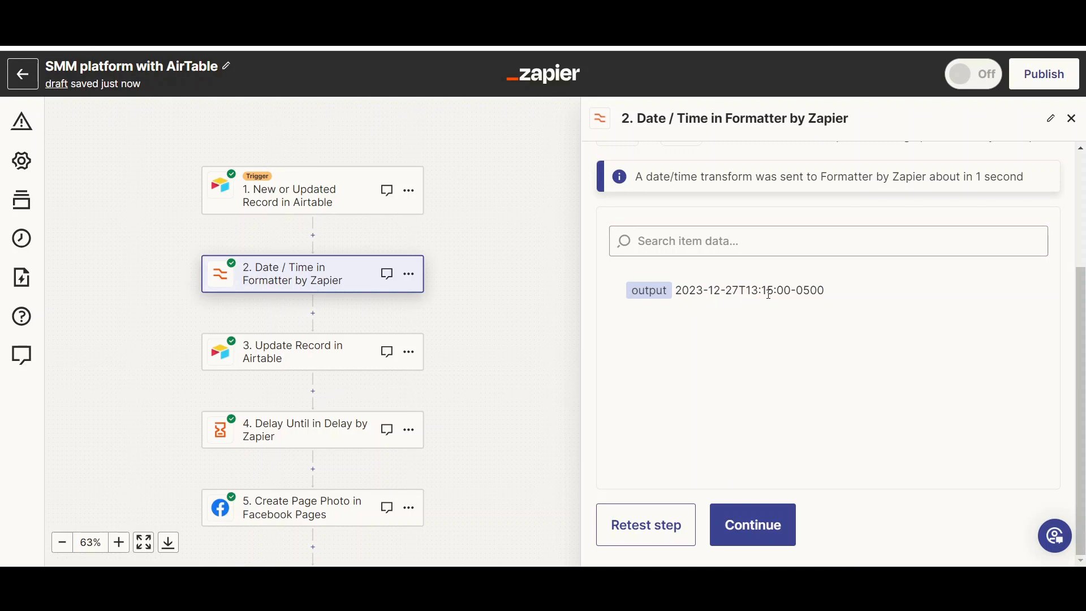
drag(767, 293, 831, 304)
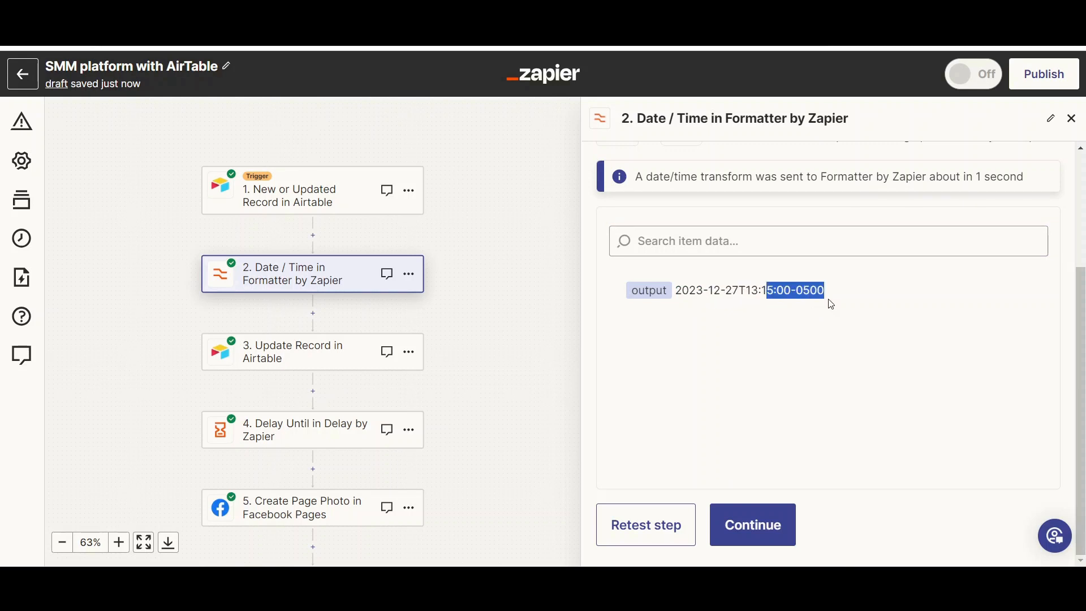
click(754, 518)
Review the Update Record step's base, table, record ID and Status settings, and compare them with the Airtable base
scroll(441, 373, down, 1)
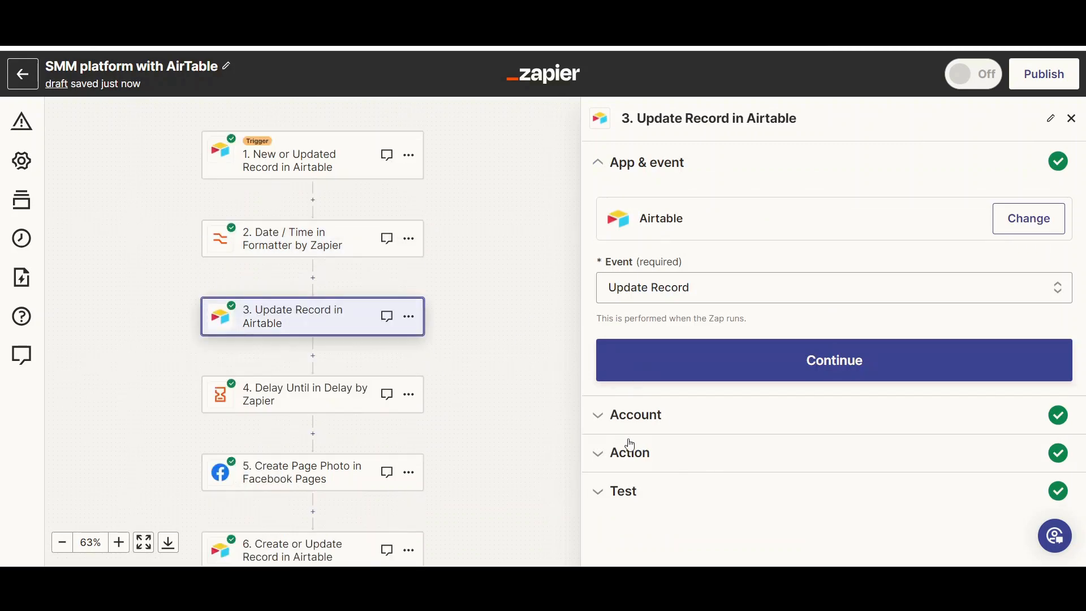
click(650, 452)
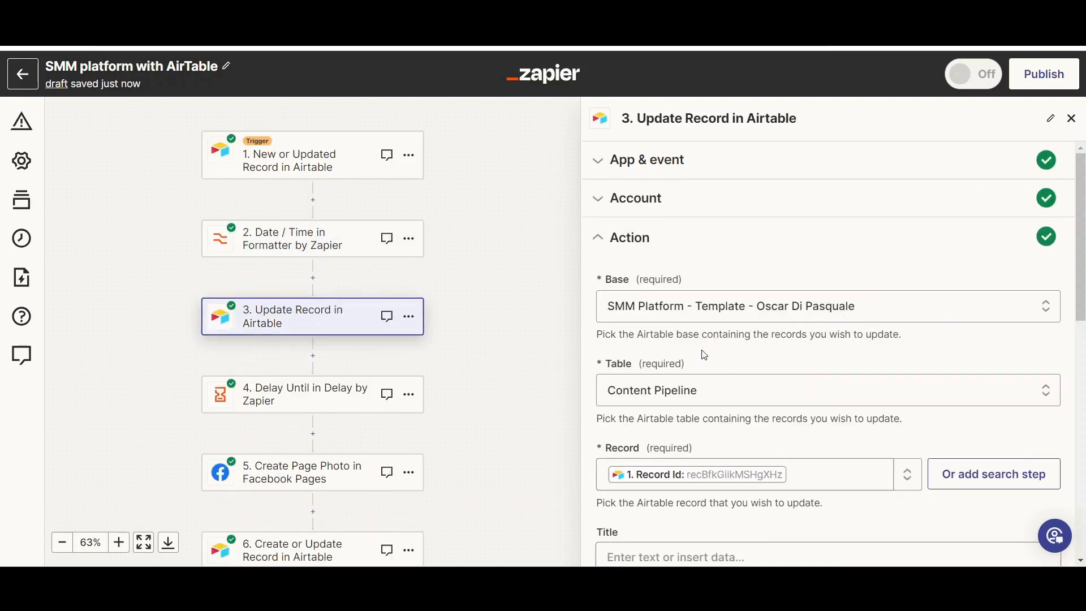
scroll(704, 354, down, 3)
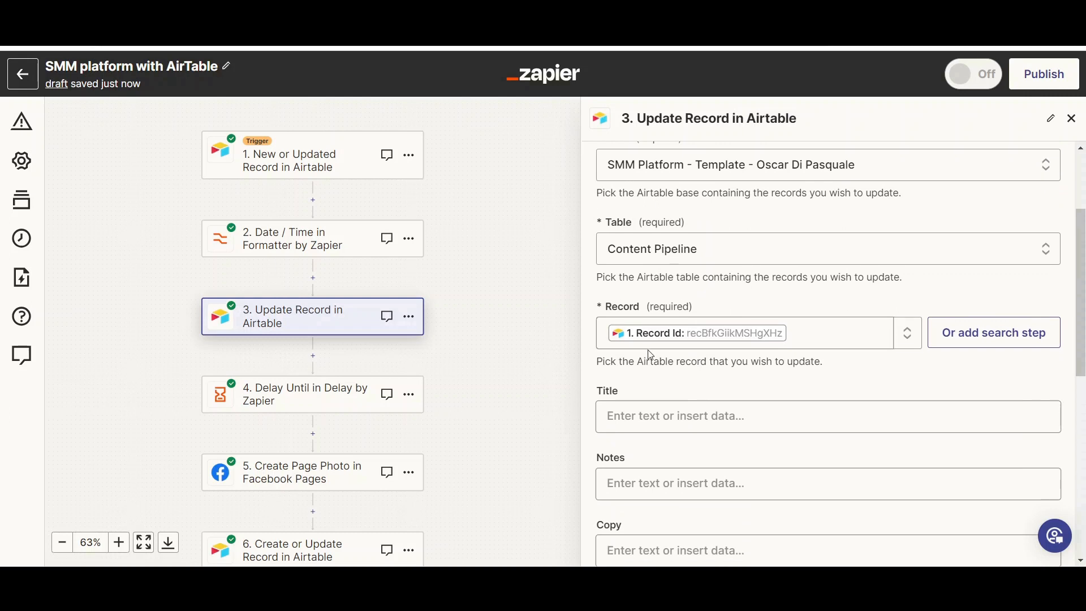
scroll(716, 331, down, 8)
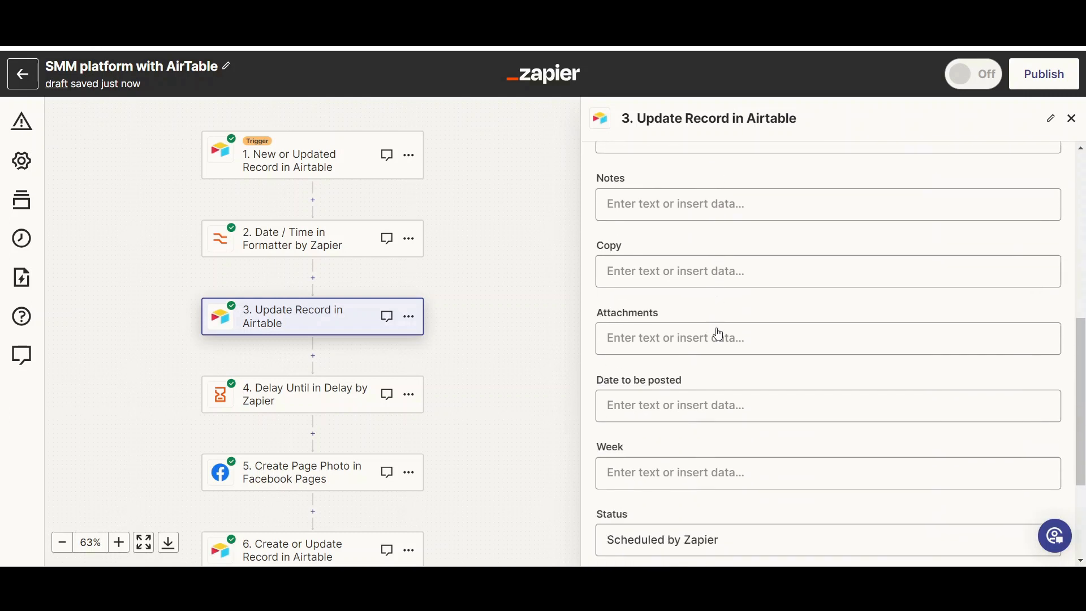
scroll(719, 336, down, 1)
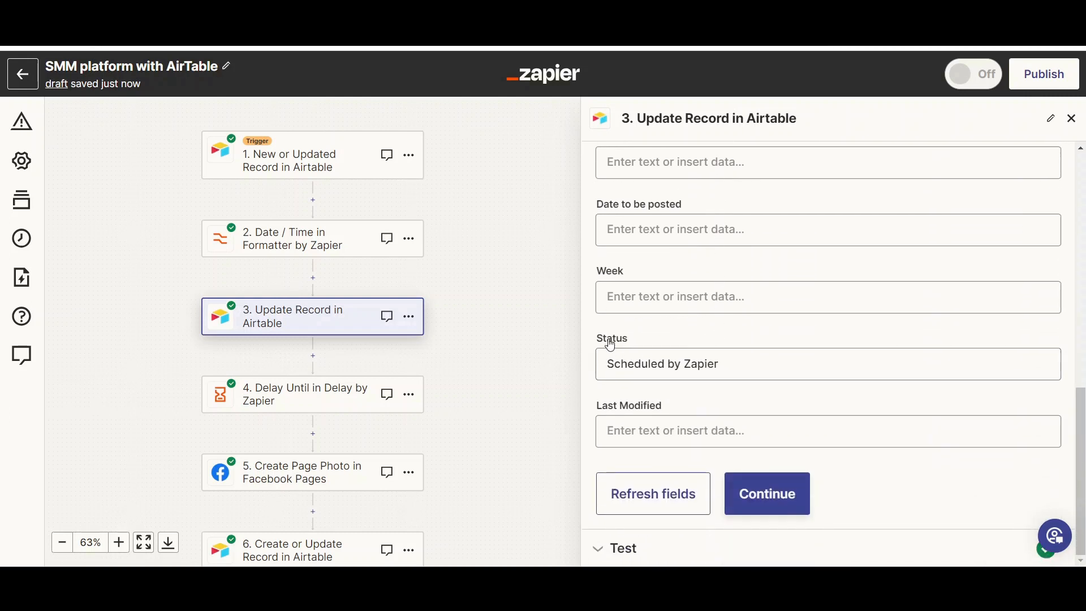
click(614, 369)
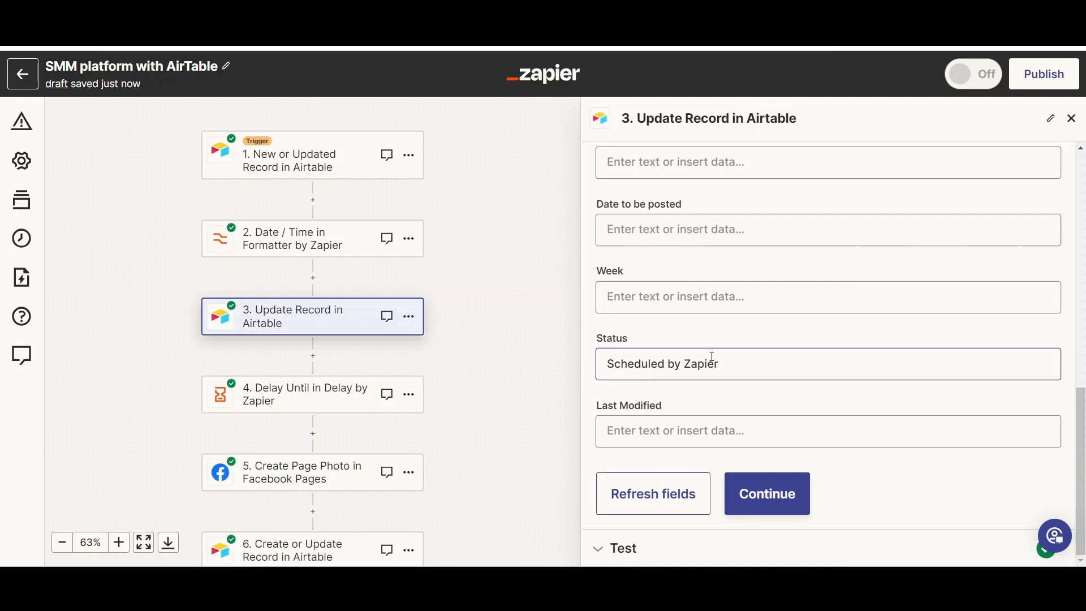
key(ctrl+Tab)
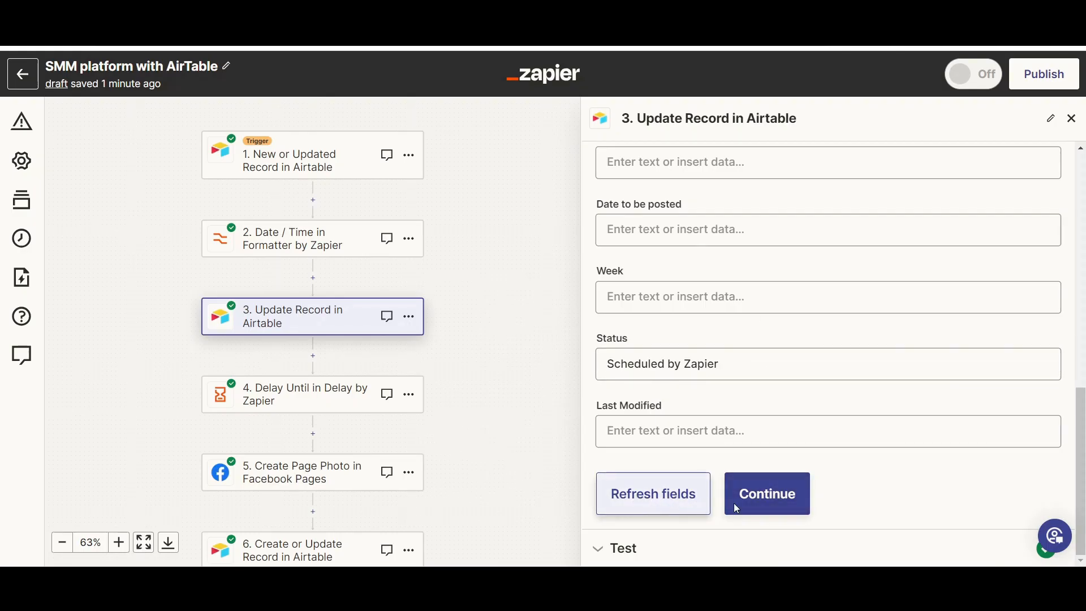
Retest the Zapier Update Record step and check the "test" post's status in Airtable's All view
click(764, 503)
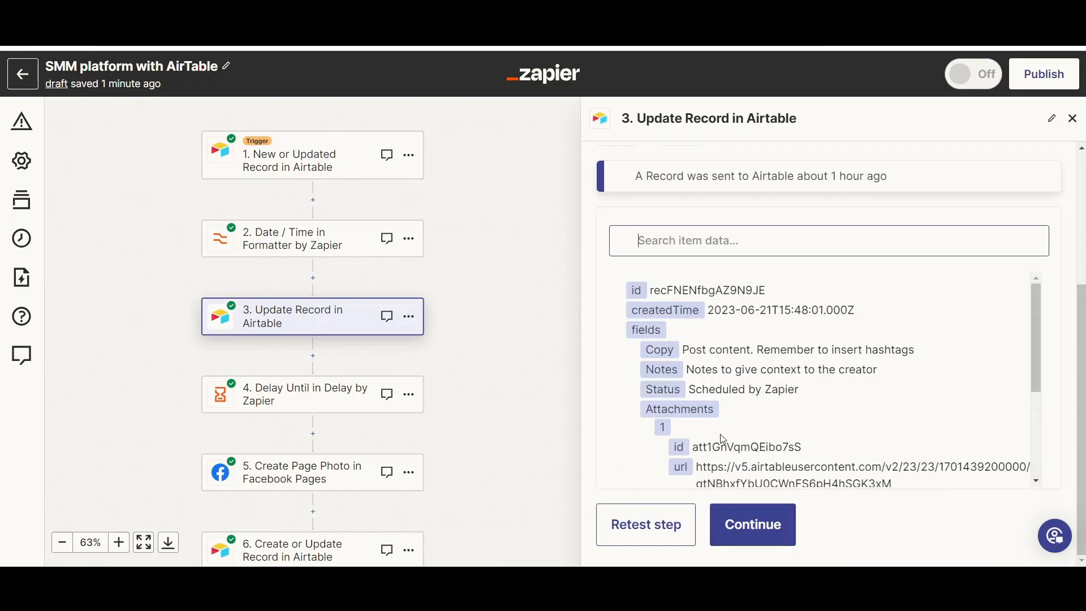
click(655, 525)
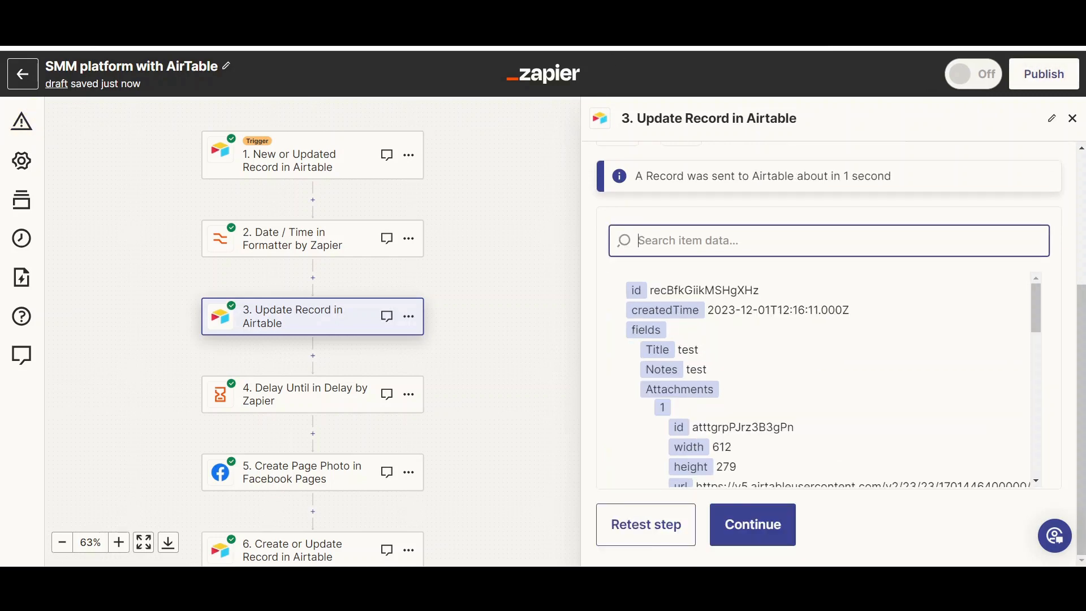
key(ctrl+Tab)
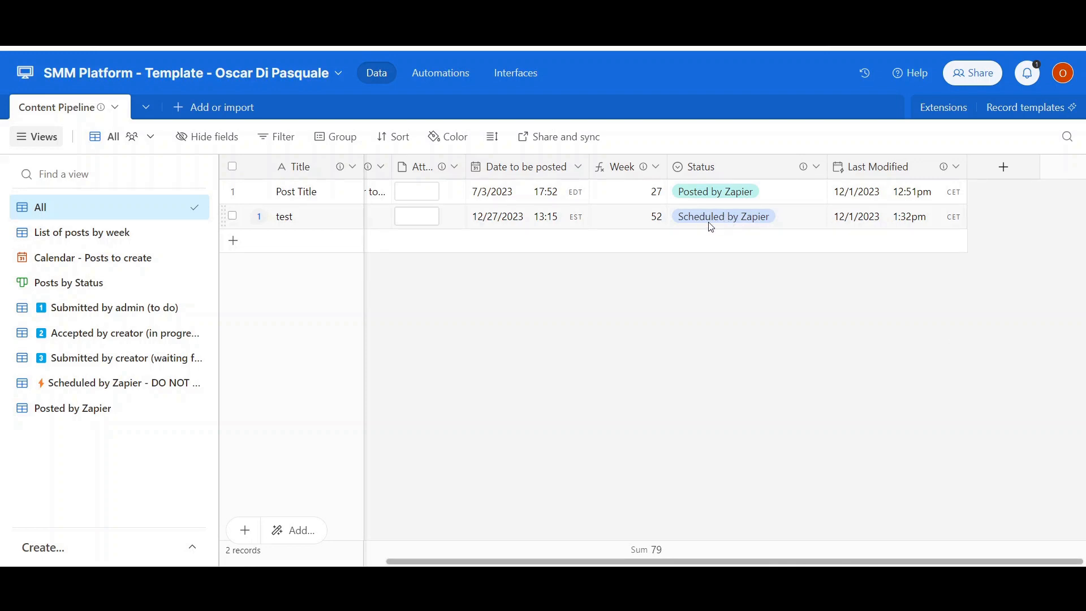
scroll(572, 257, left, 5)
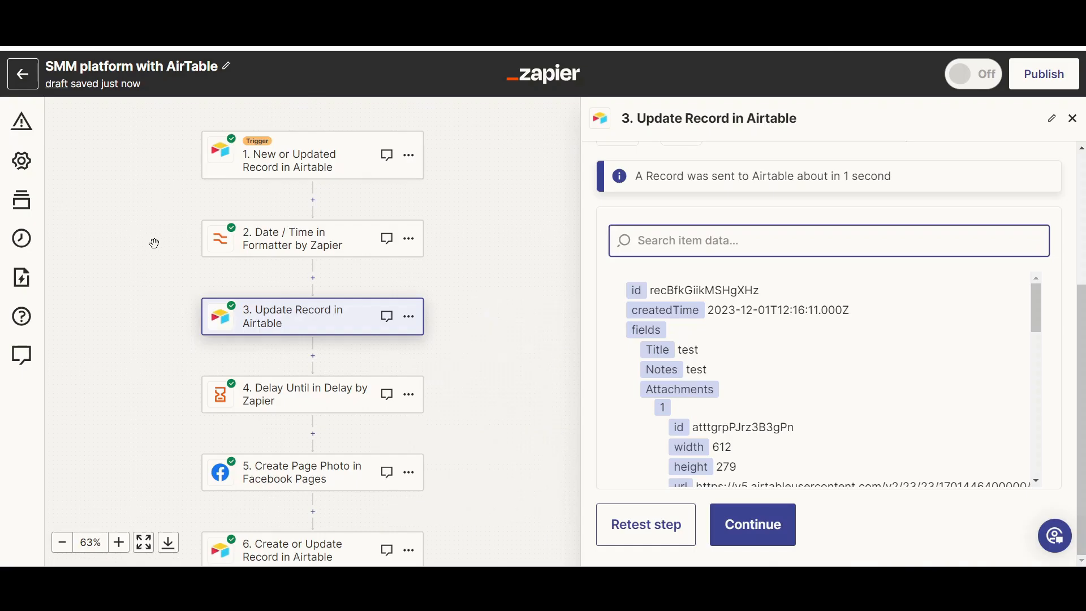
Review the Delay Until step's event, its delay date/time source and how it handles dates in the past
scroll(165, 310, down, 3)
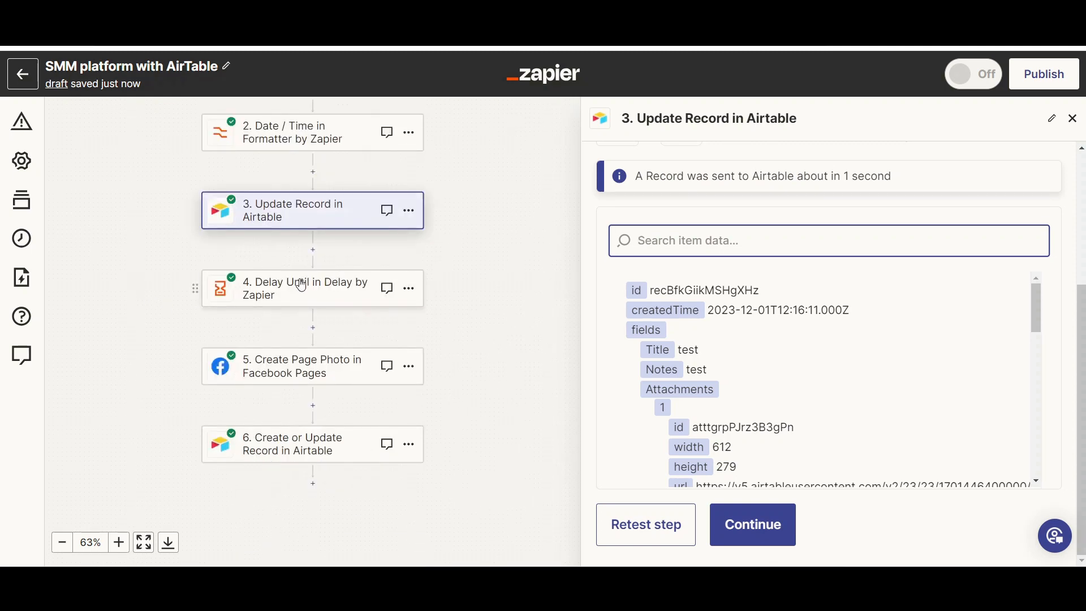
click(287, 294)
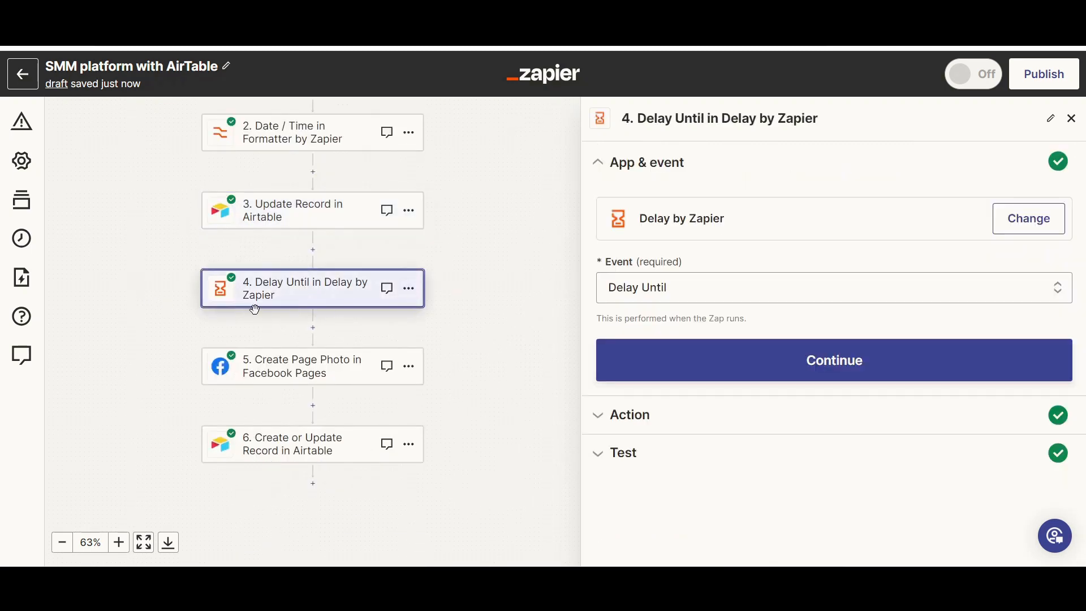
scroll(511, 249, down, 2)
click(669, 358)
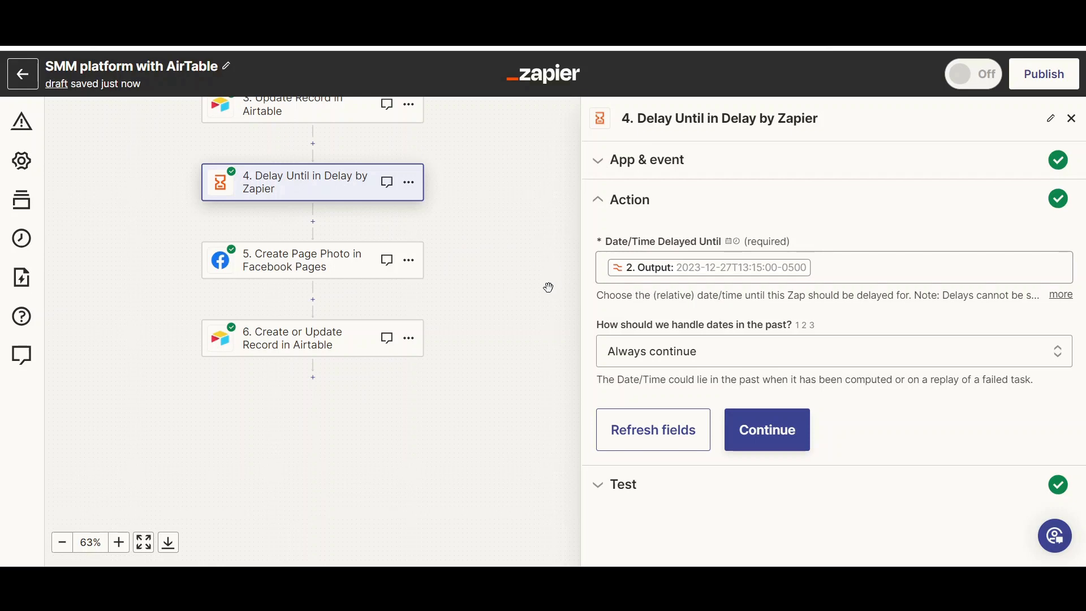
scroll(548, 287, up, 1)
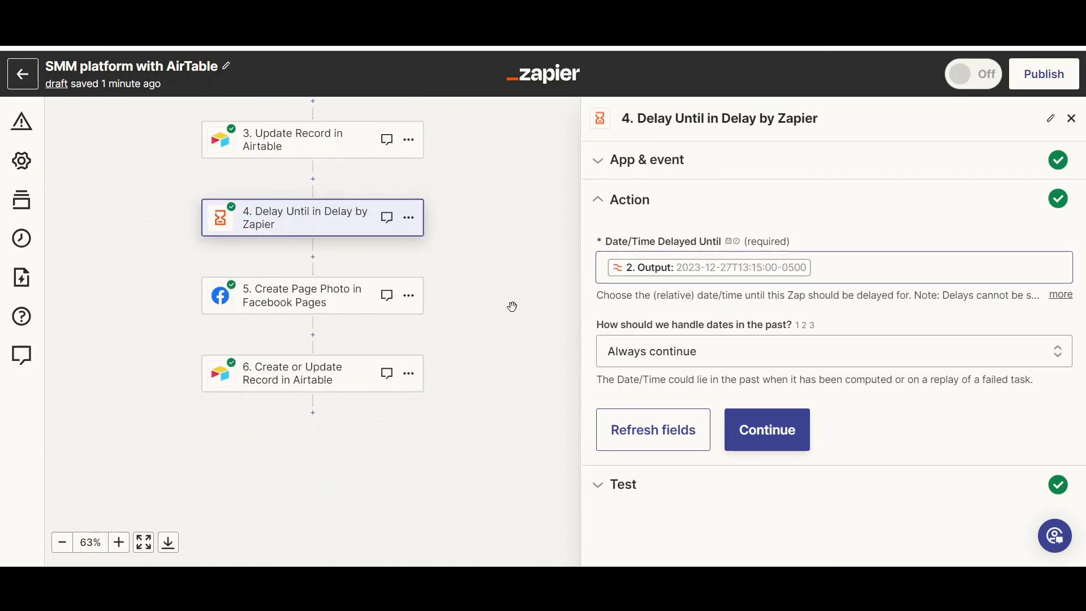
Revisit the Date / Time Formatter step that supplies the delay date, and reopen the Delay Until step
scroll(497, 305, up, 5)
click(281, 335)
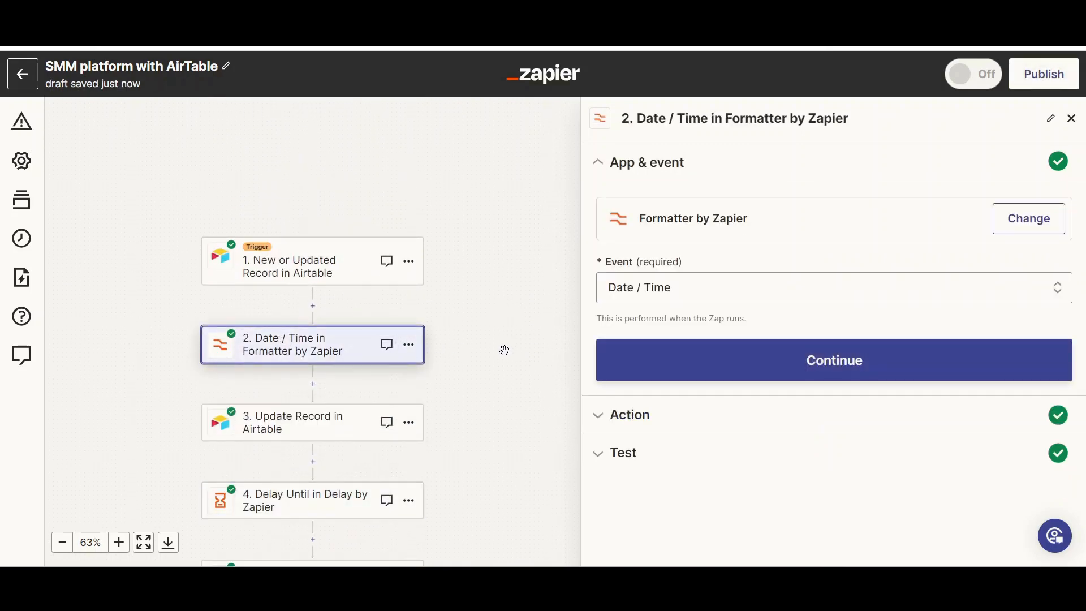
scroll(504, 349, down, 5)
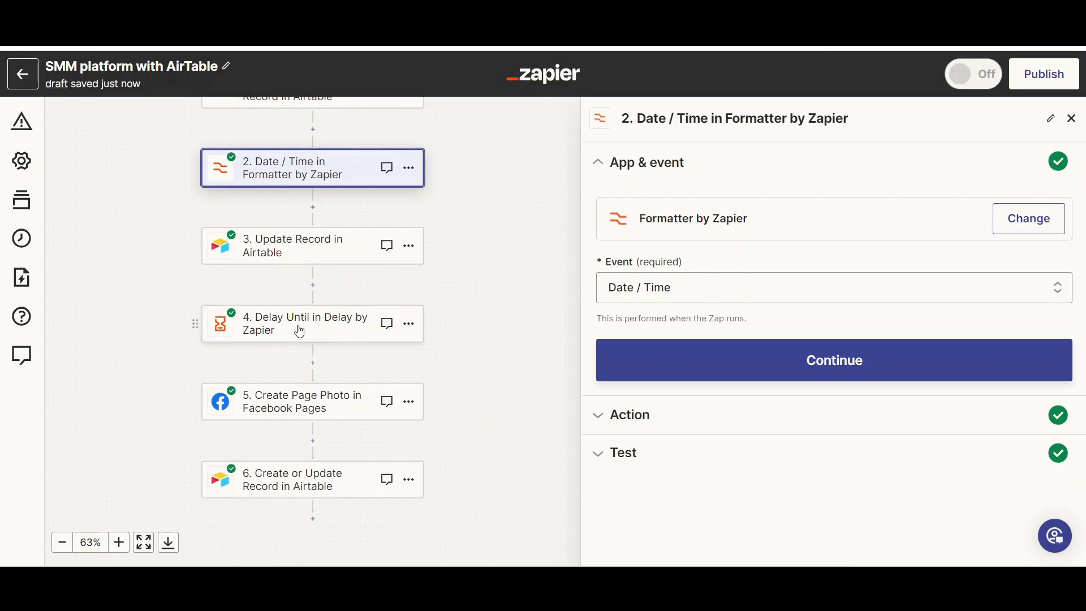
click(300, 332)
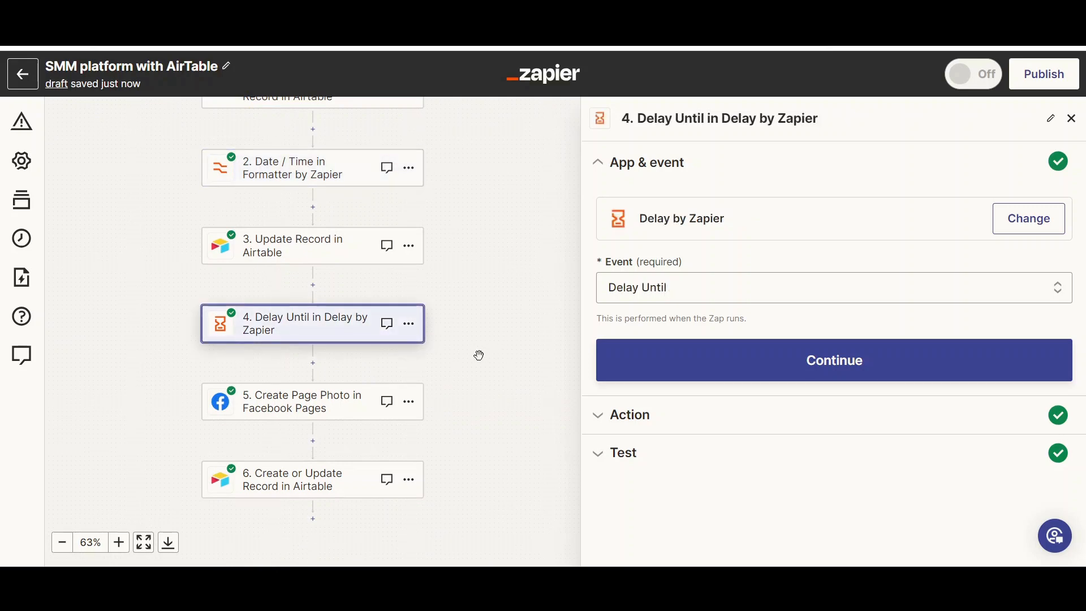
scroll(479, 355, down, 1)
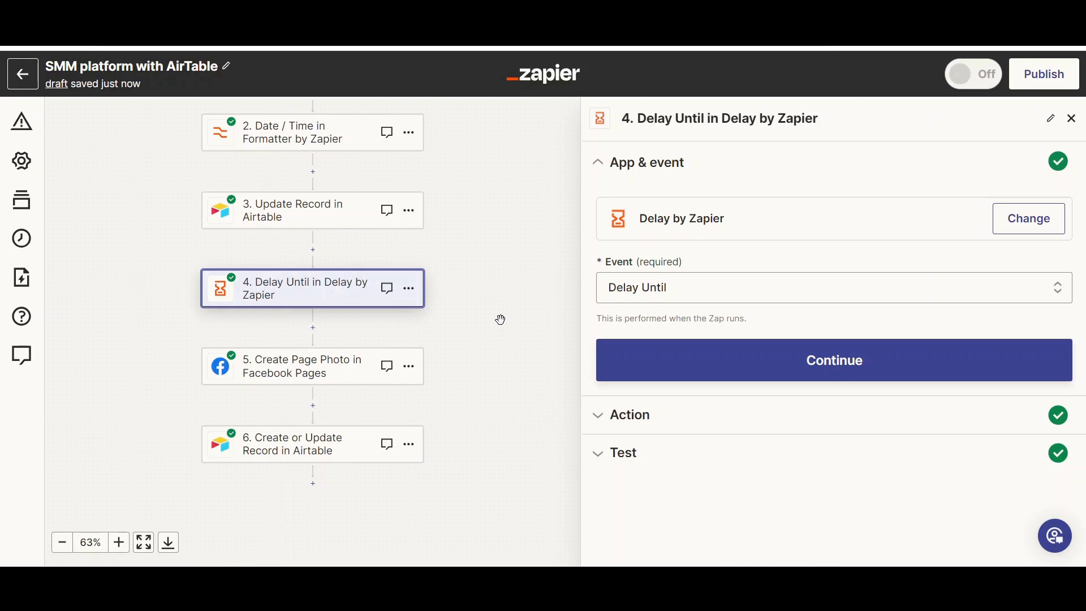
Review the Page, Photo and Description mappings in the action settings of the Facebook Create Page Photo step
click(349, 374)
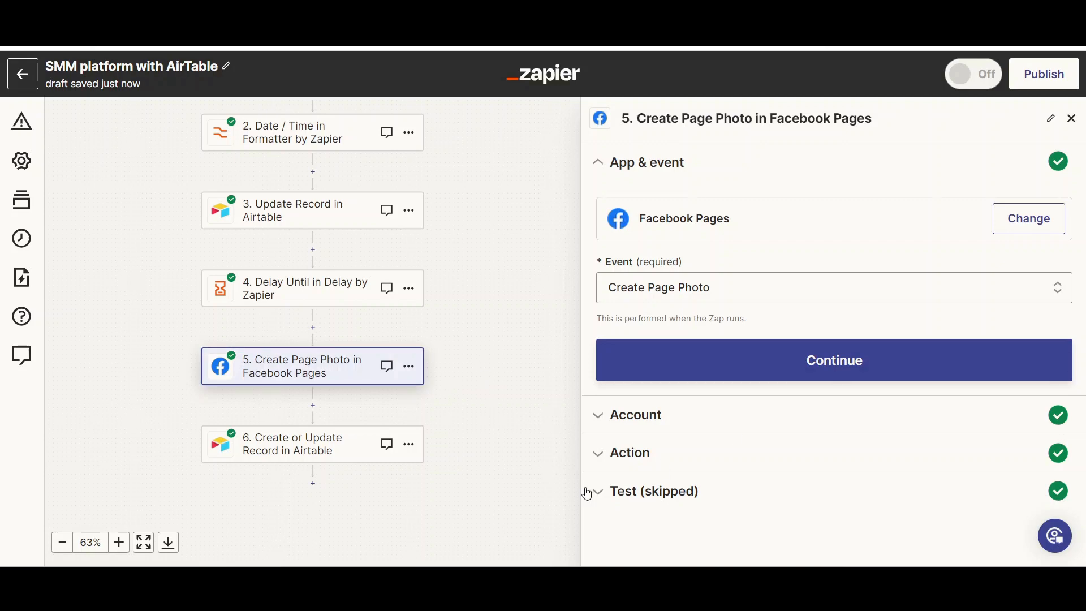
click(649, 455)
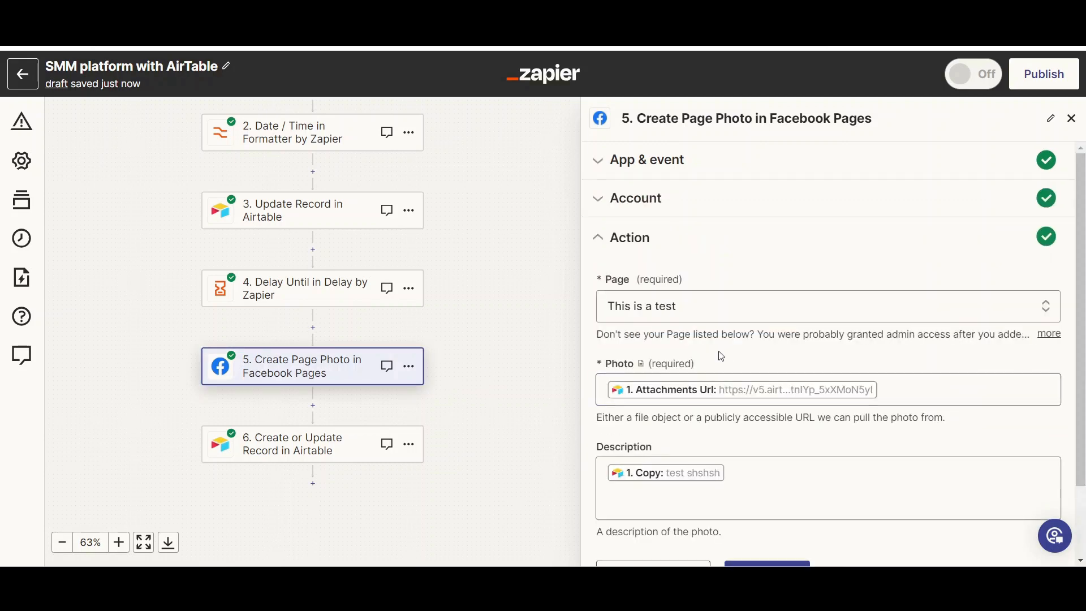
scroll(740, 354, down, 1)
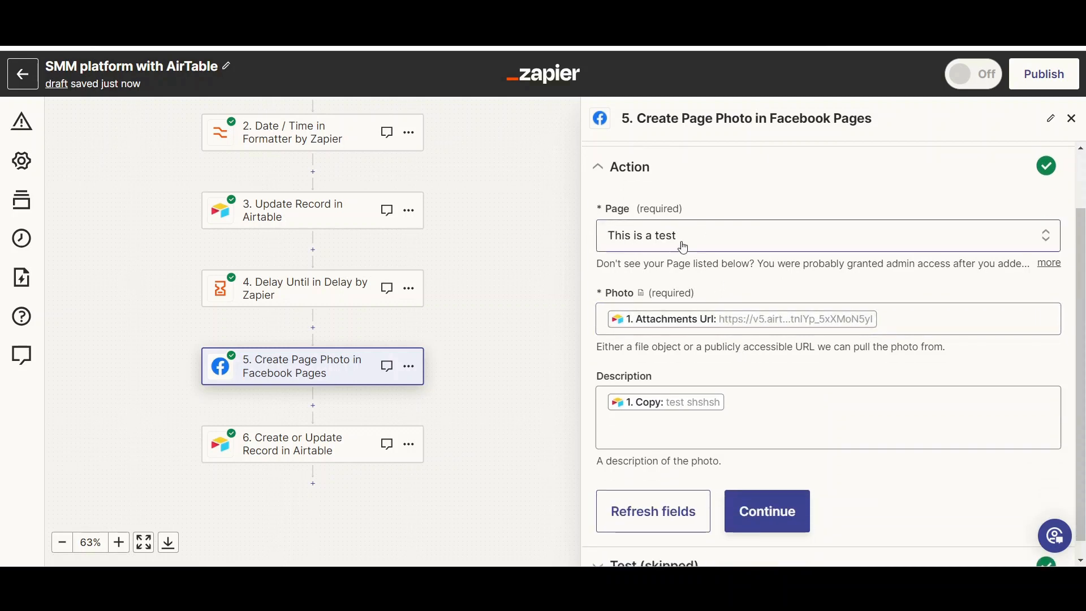
scroll(625, 279, down, 1)
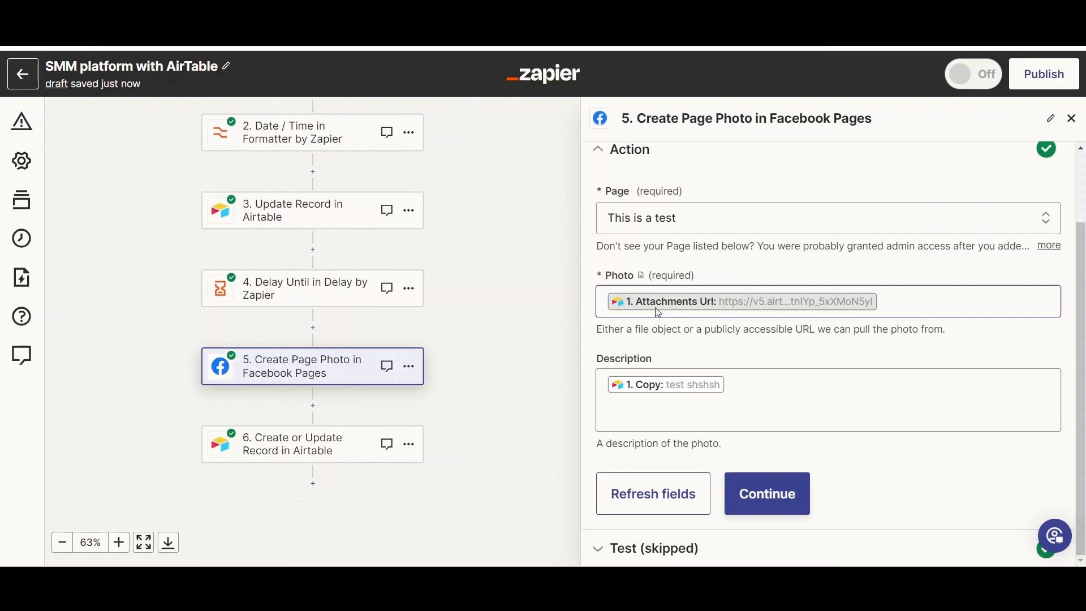
click(634, 397)
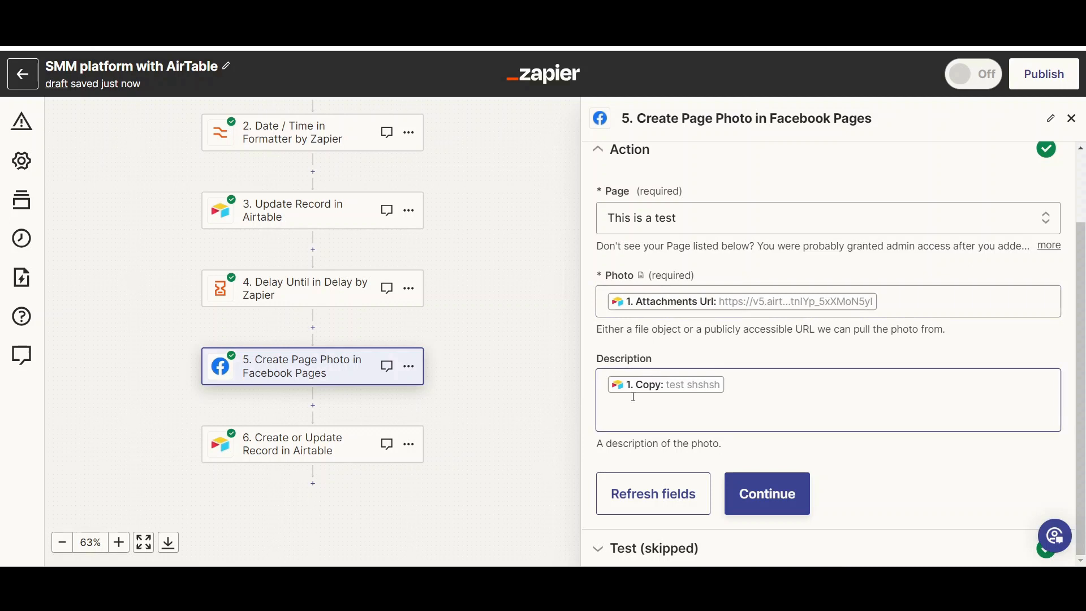
click(741, 384)
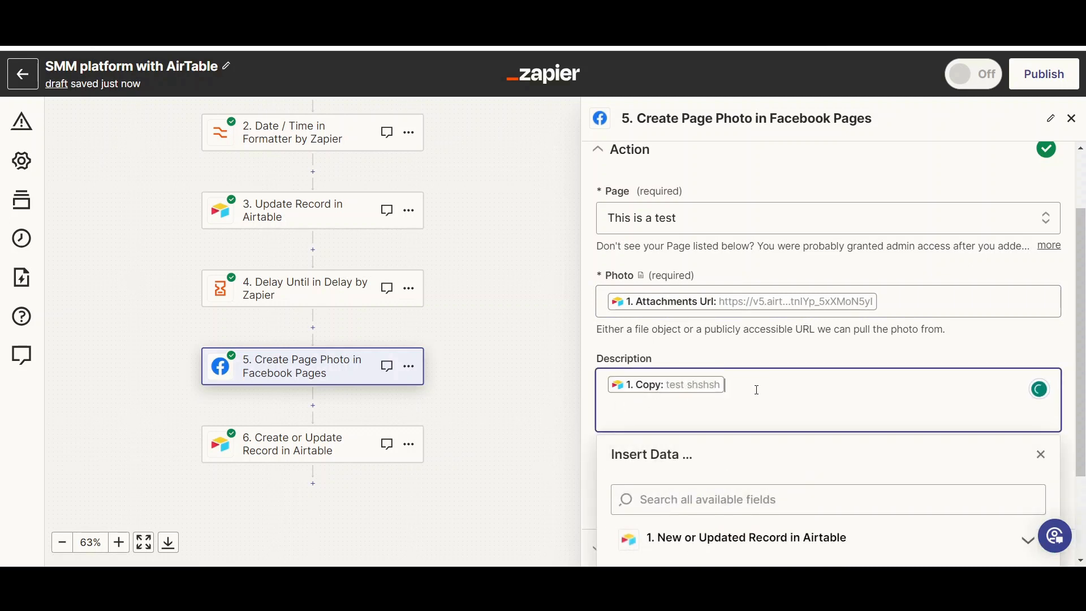
click(578, 365)
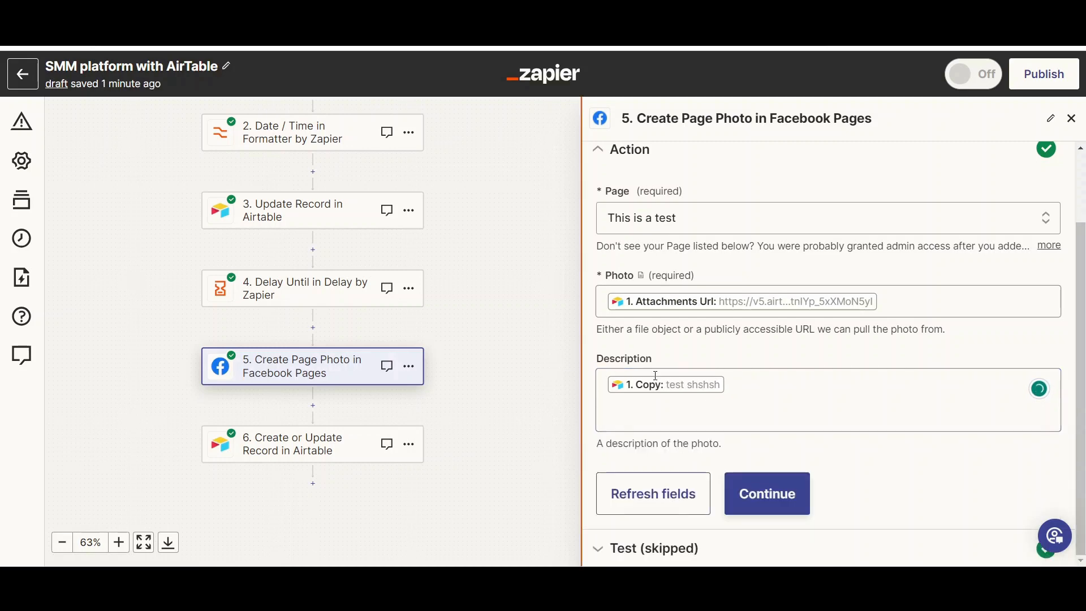
Test the Create Page Photo step and inspect the published post and its photo on the "This is a test" Facebook page
click(767, 496)
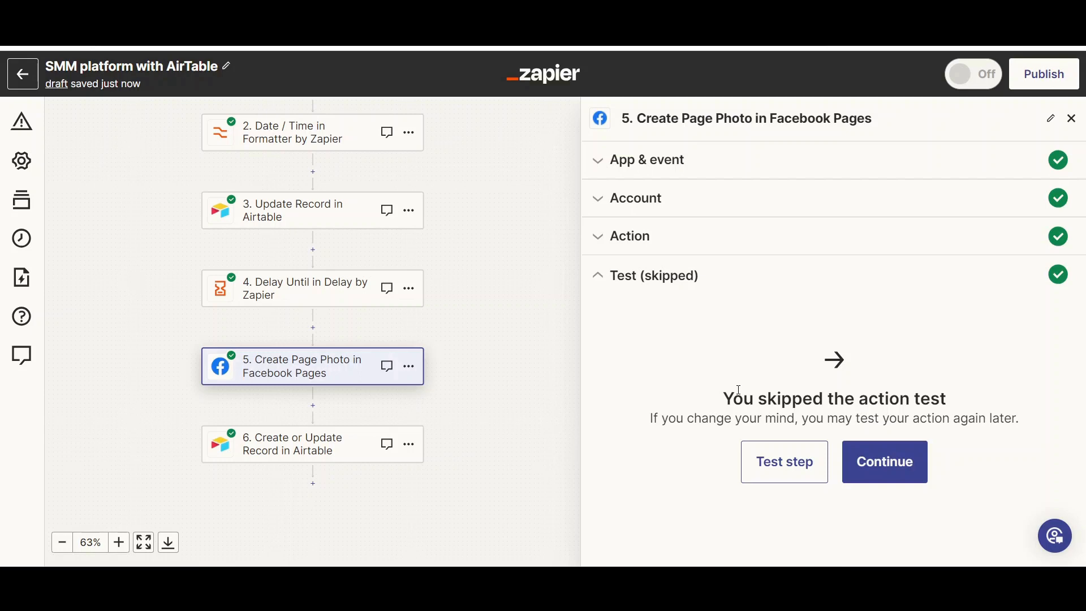
click(784, 464)
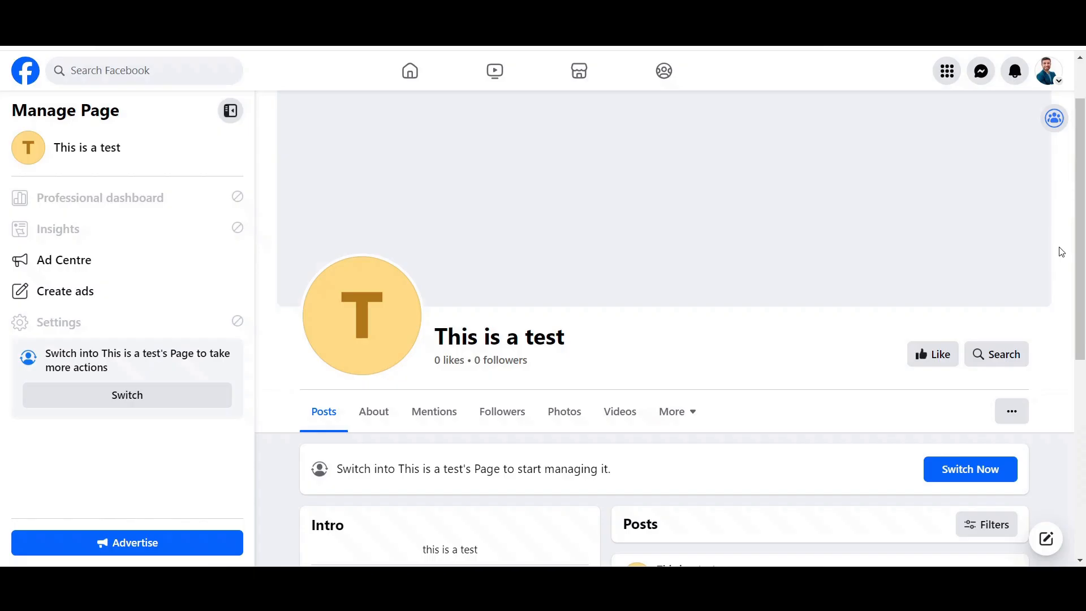
scroll(565, 356, down, 2)
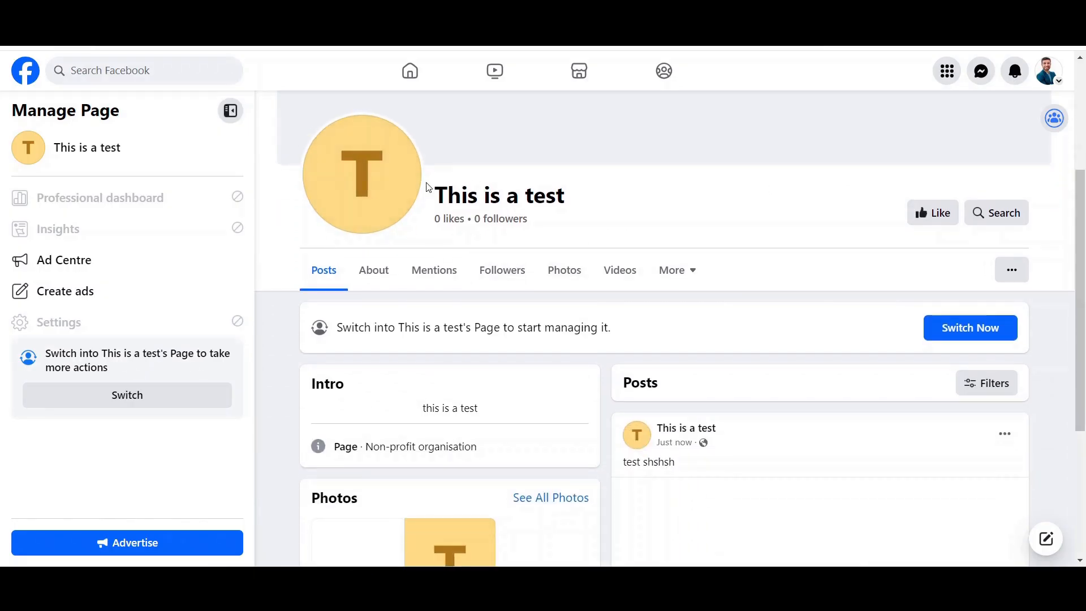
scroll(686, 300, down, 2)
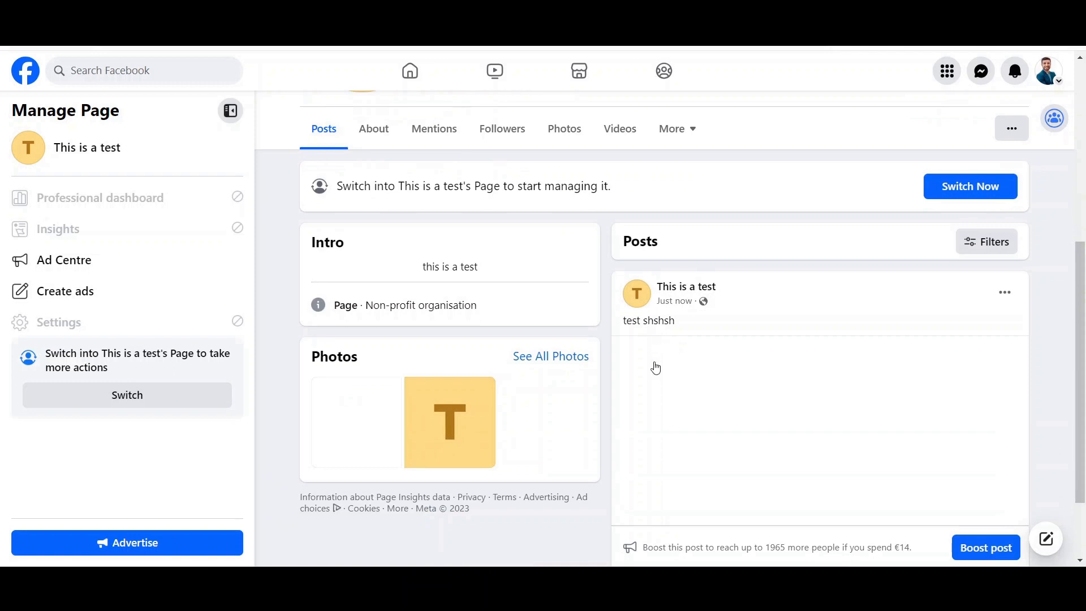
scroll(656, 361, down, 1)
scroll(735, 362, down, 1)
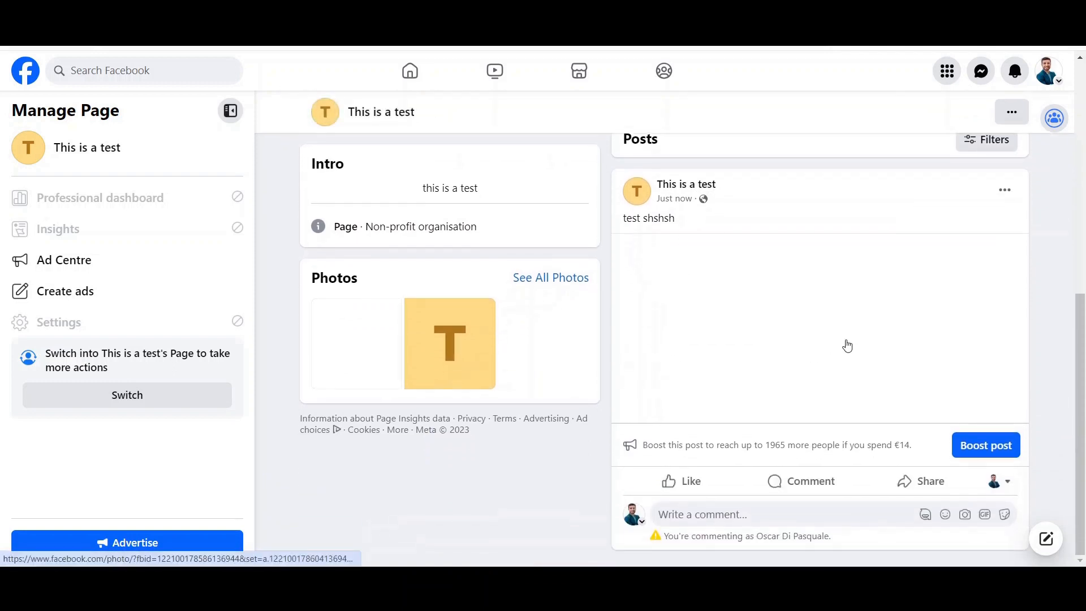
click(855, 340)
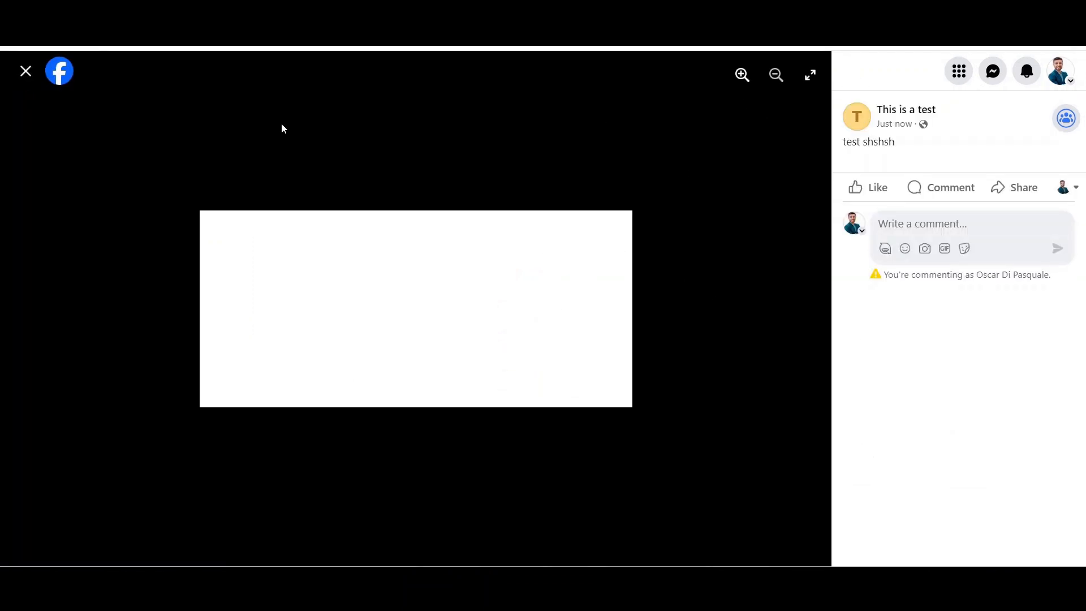
click(25, 72)
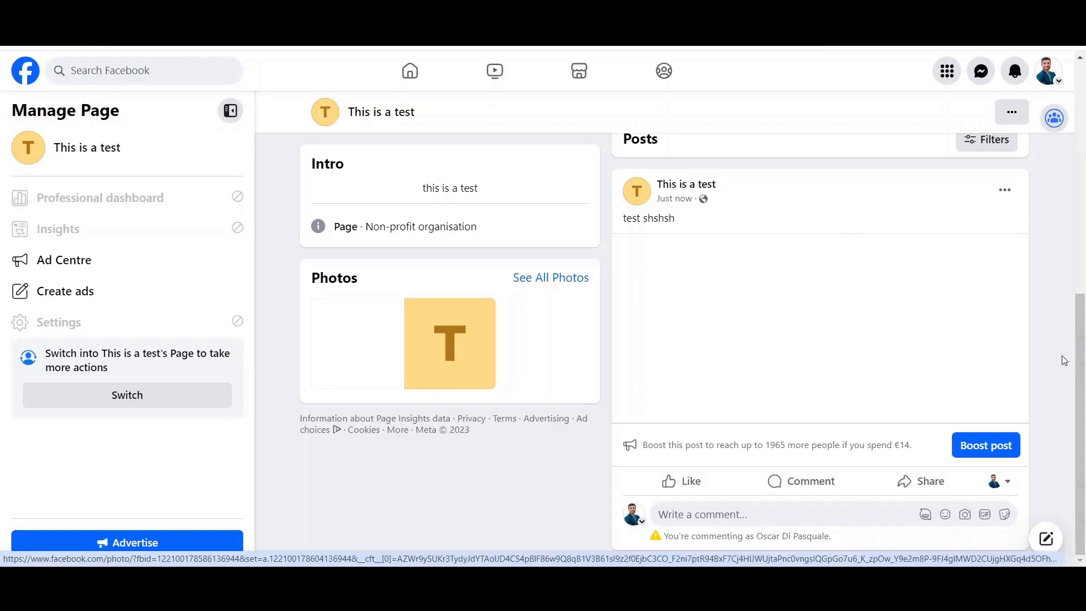
Return to Zapier and review the base, table, record and Status settings of the final Create or Update Record step
click(398, 13)
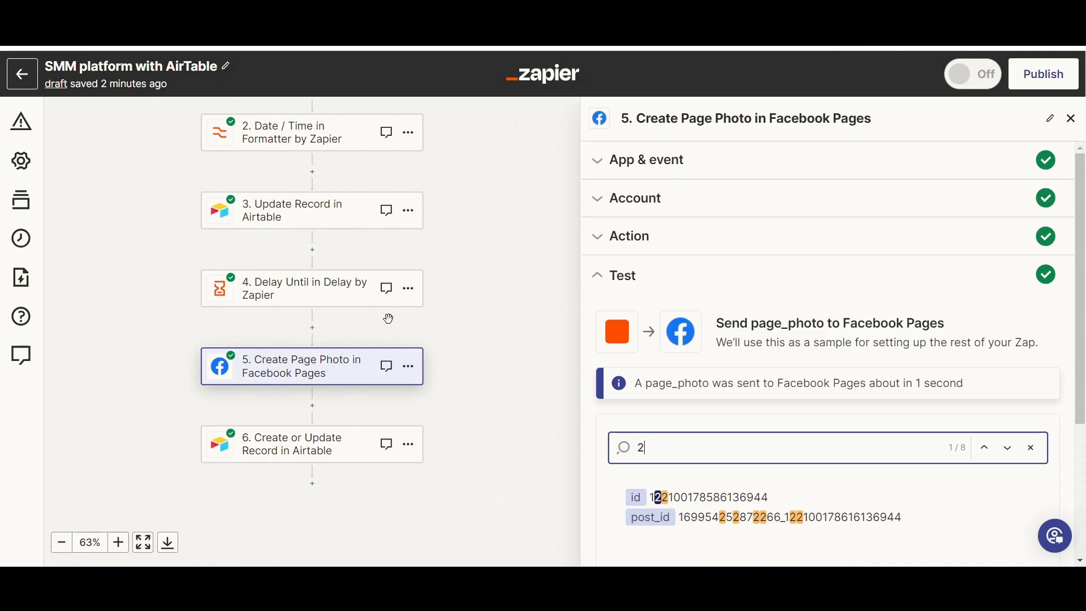
scroll(369, 378, down, 1)
click(281, 379)
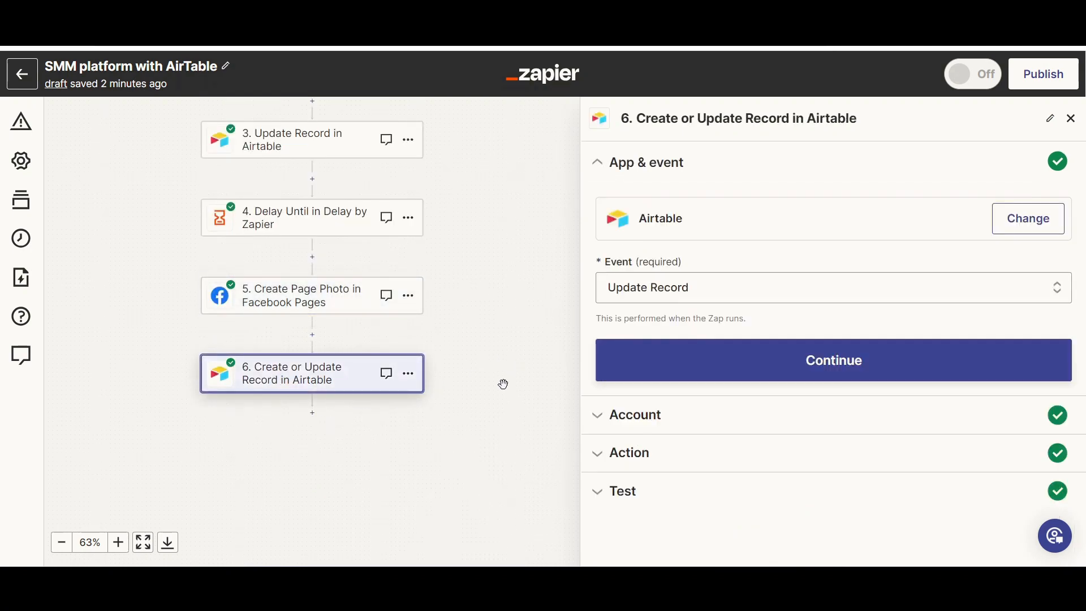
click(648, 462)
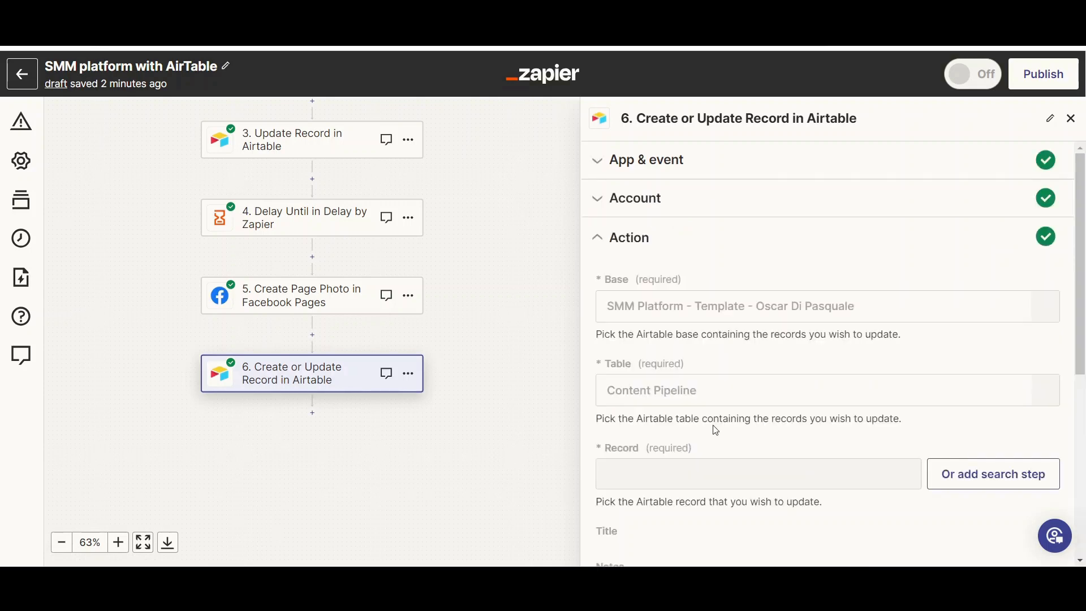
scroll(720, 417, down, 8)
scroll(720, 417, down, 2)
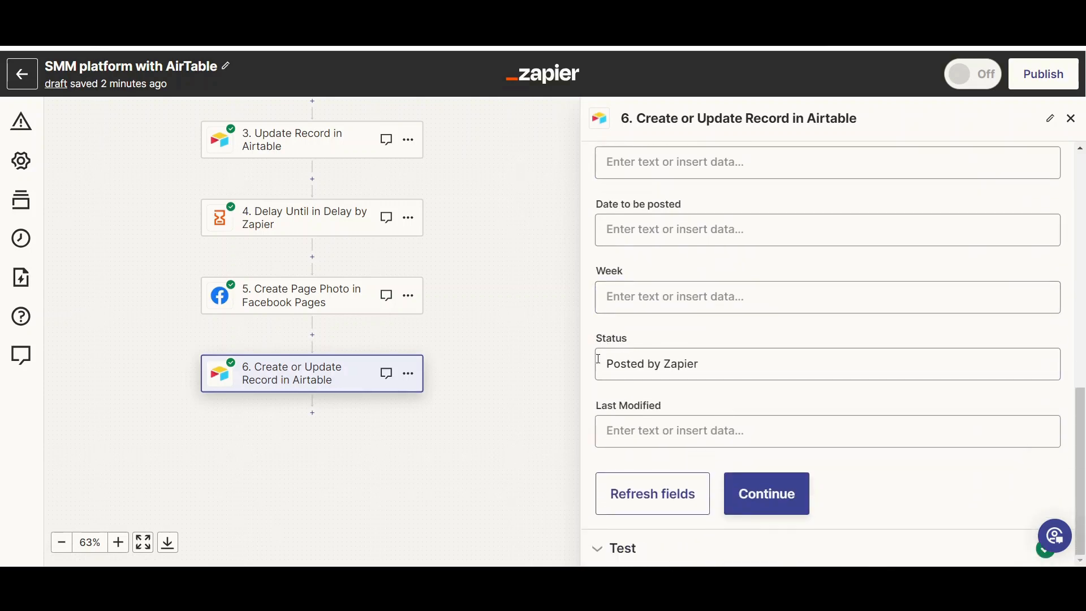
click(618, 375)
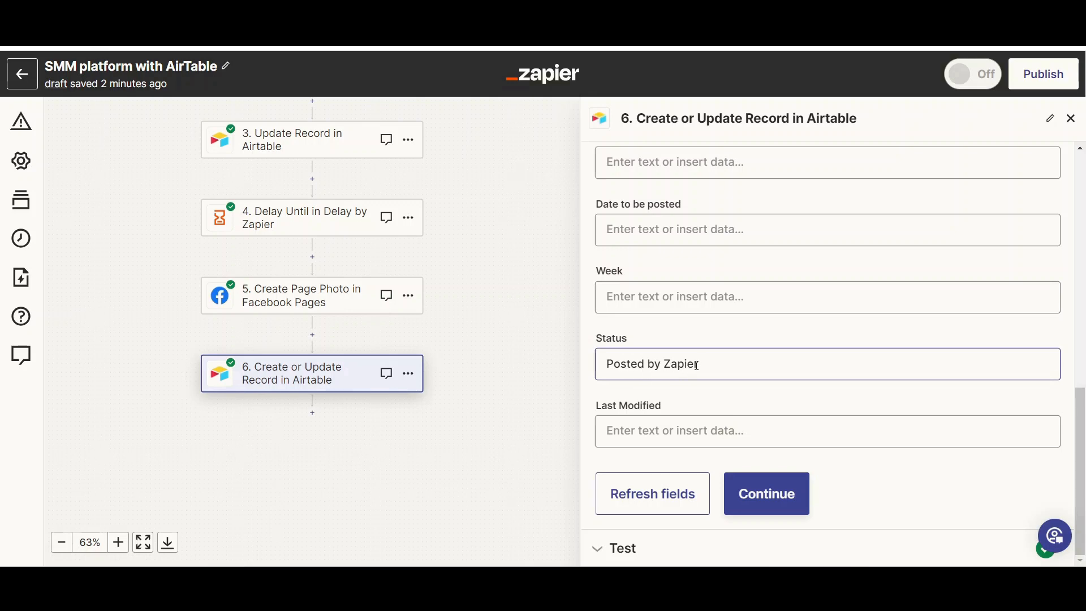